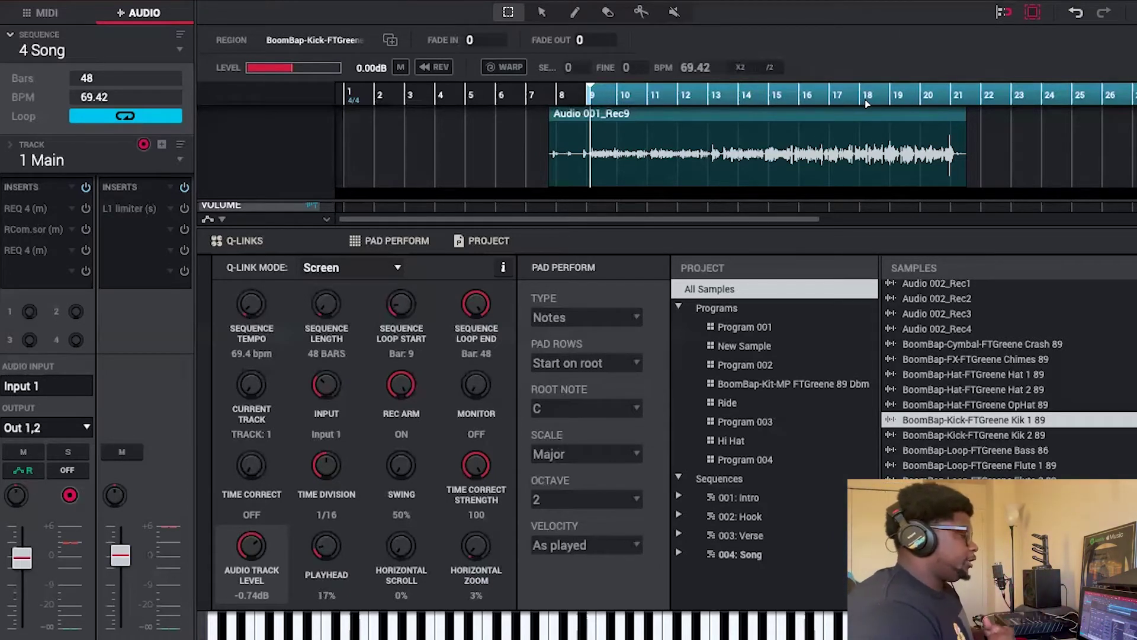
- Play the song from bar 9, then stop playback
key("space")
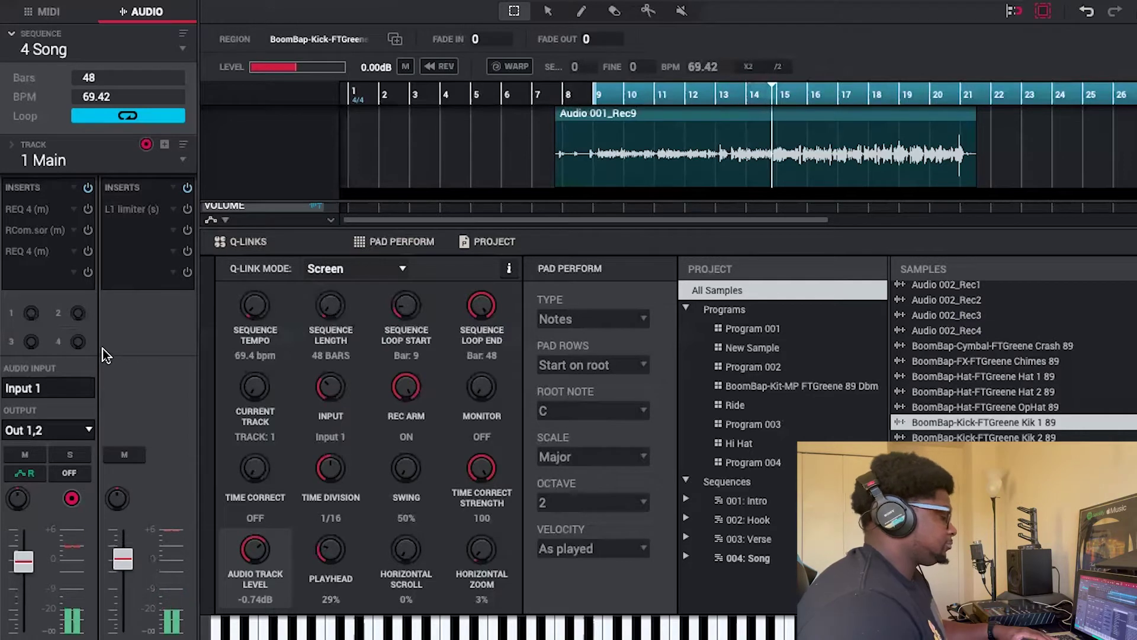
key("space")
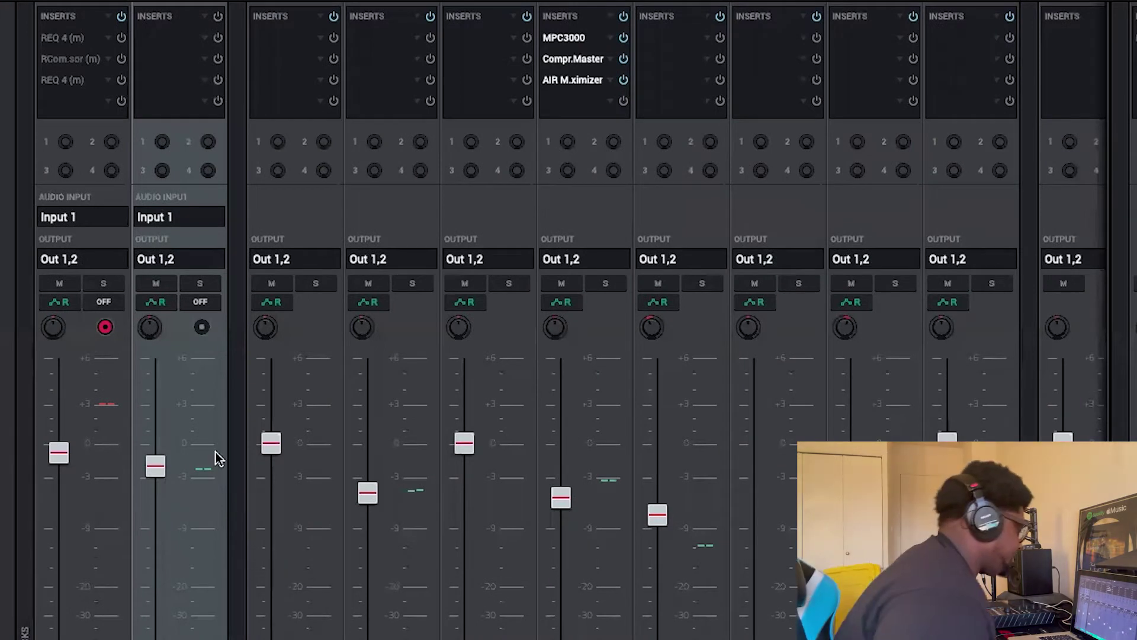
mouse_move(253, 407)
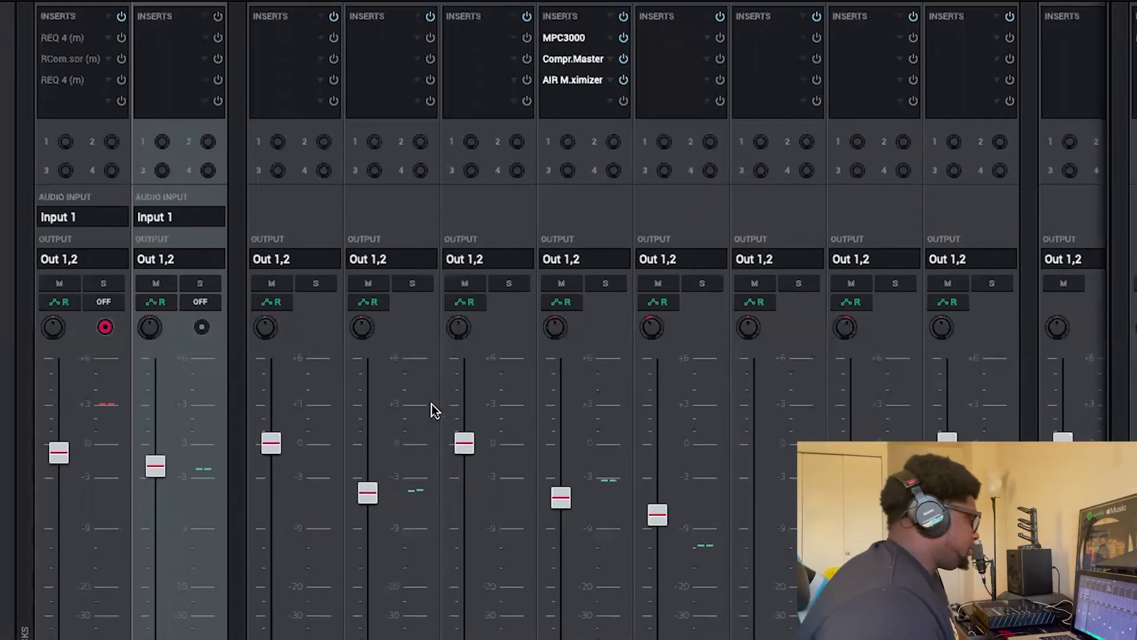
mouse_move(47, 545)
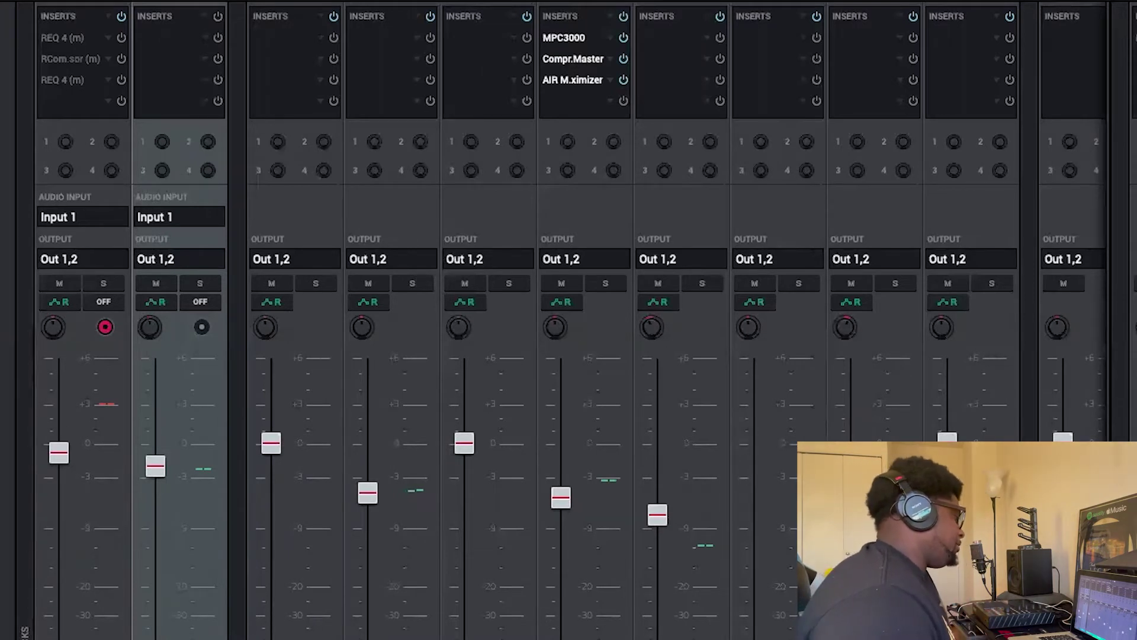
scroll(228, 285, "right", 5)
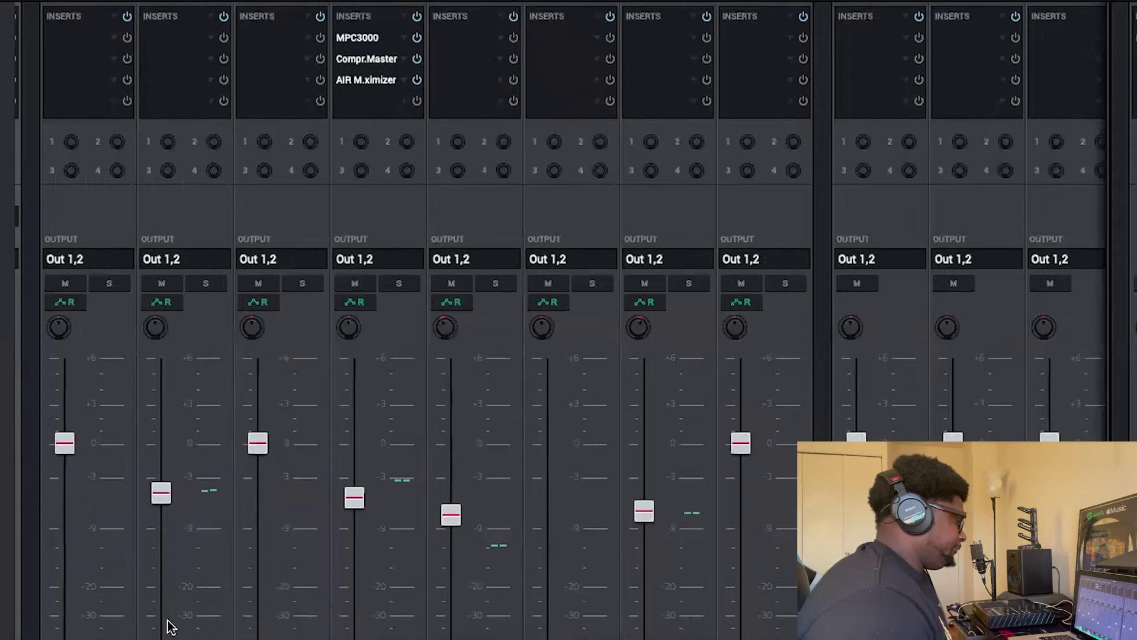
scroll(559, 320, "right", 12)
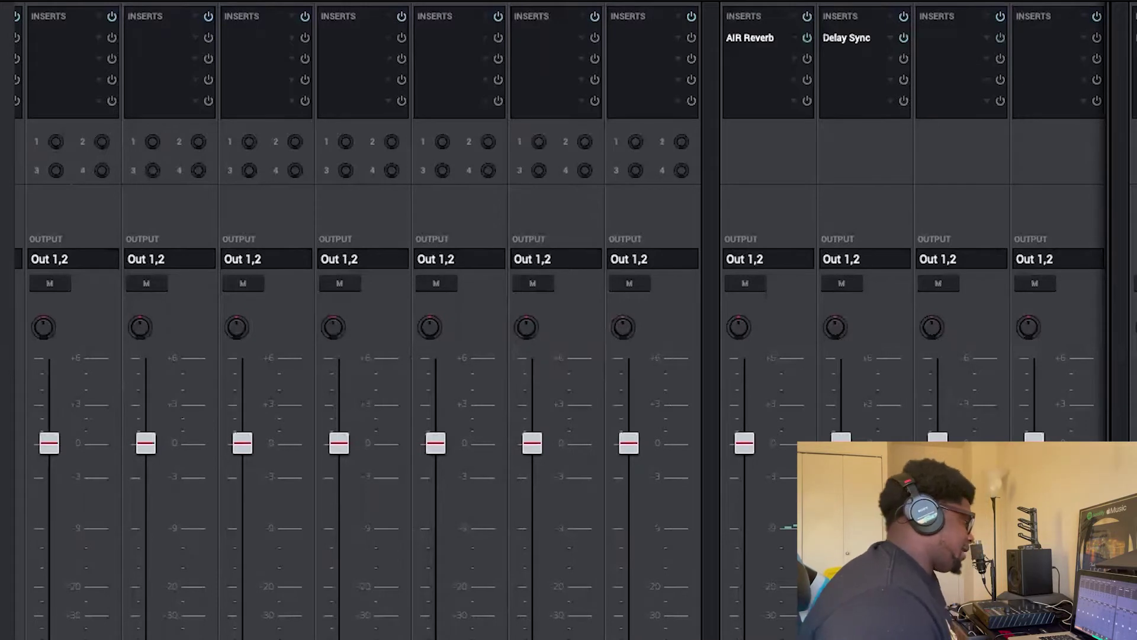
scroll(559, 319, "left", 12)
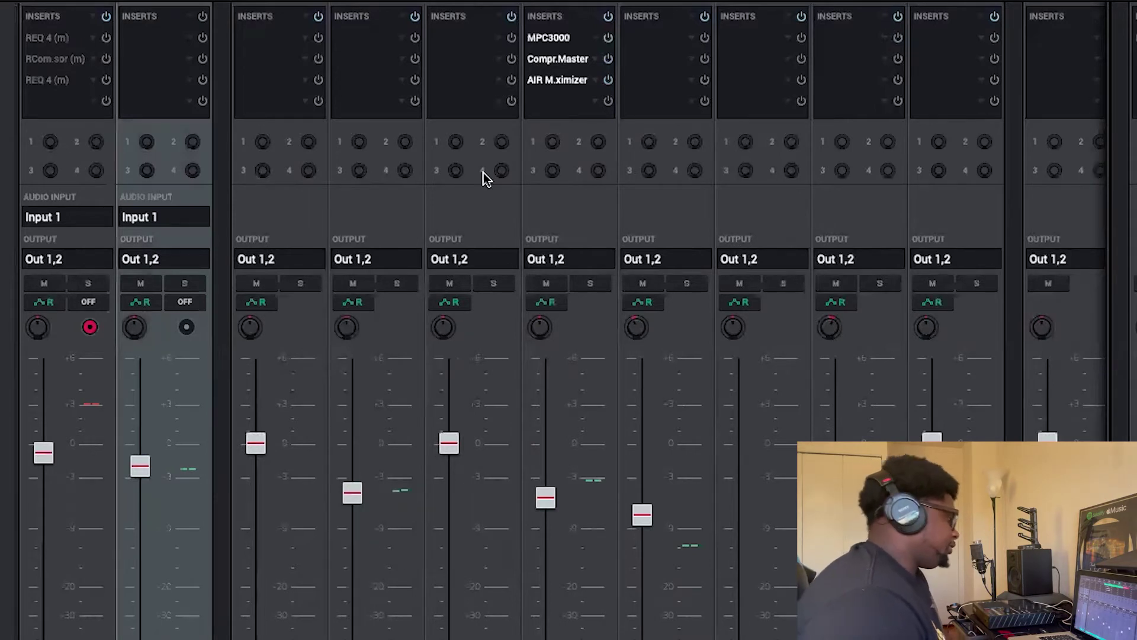
- Pull the faders of channel 1, the MPC3000 channel, channel 4 and channel 7 down to OFF
mouse_move(43, 453)
left_click_drag(43, 453, 44, 639)
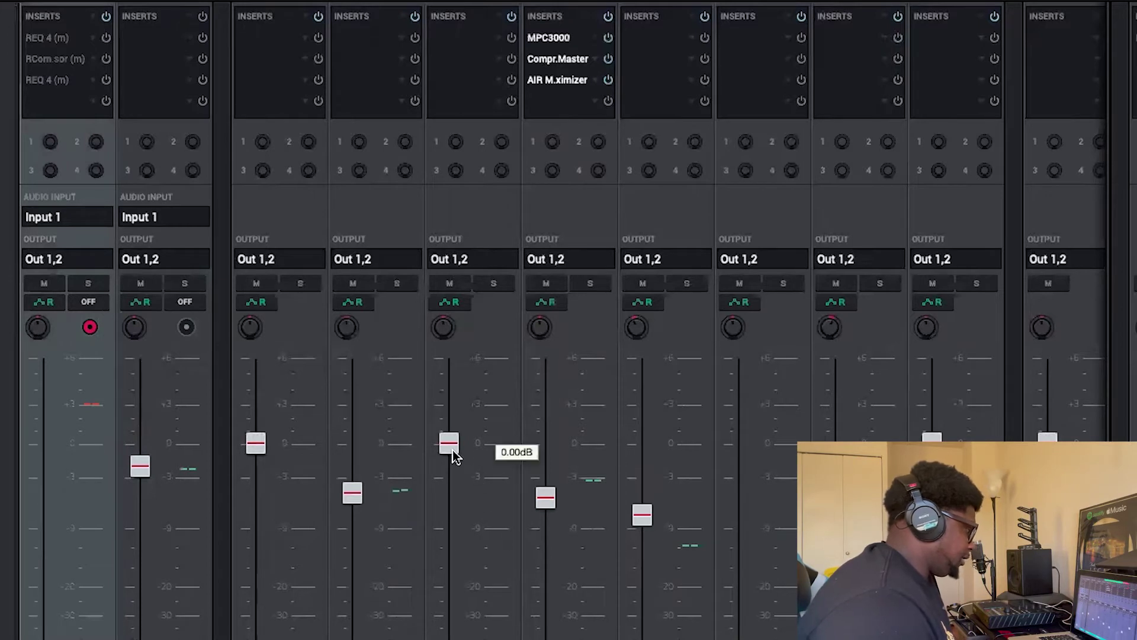
left_click_drag(546, 496, 546, 639)
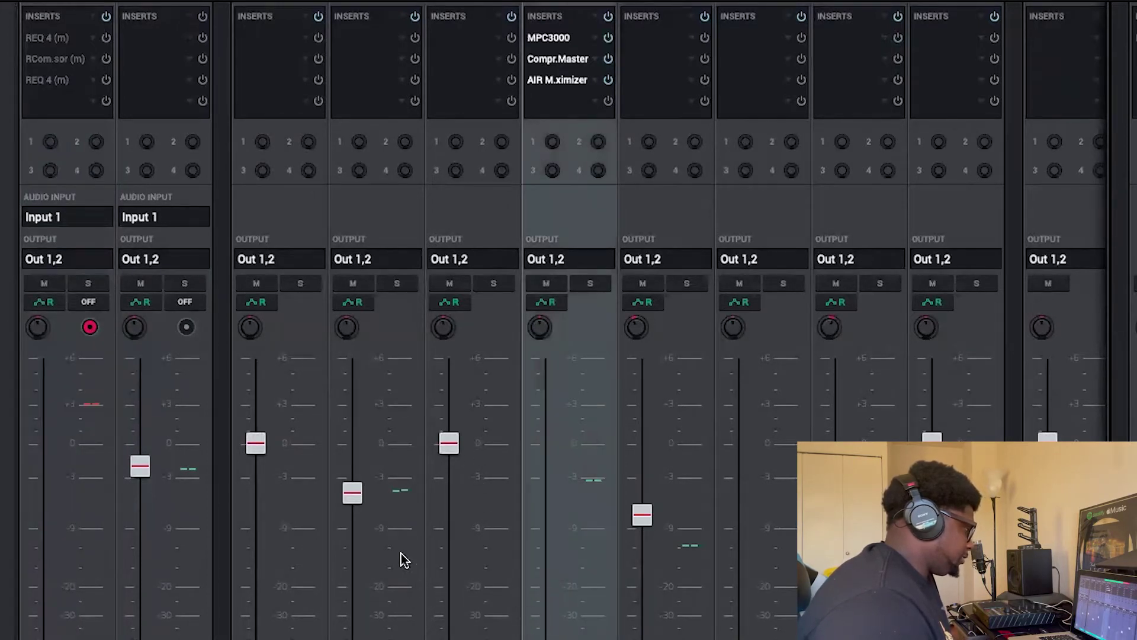
mouse_move(351, 492)
left_click_drag(352, 492, 352, 639)
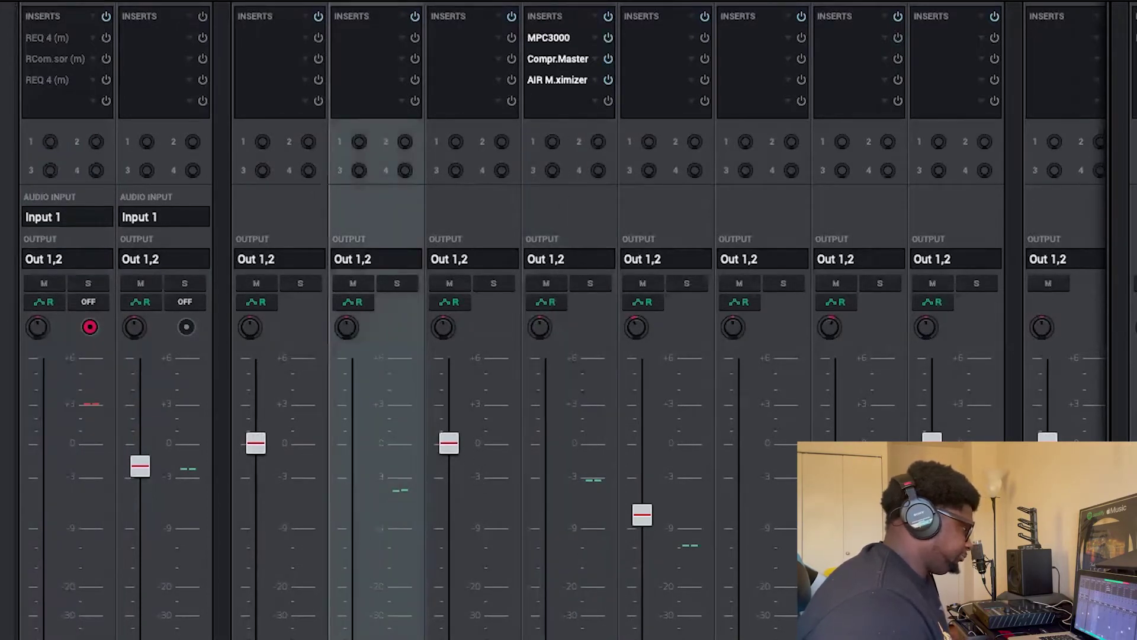
left_click(859, 214)
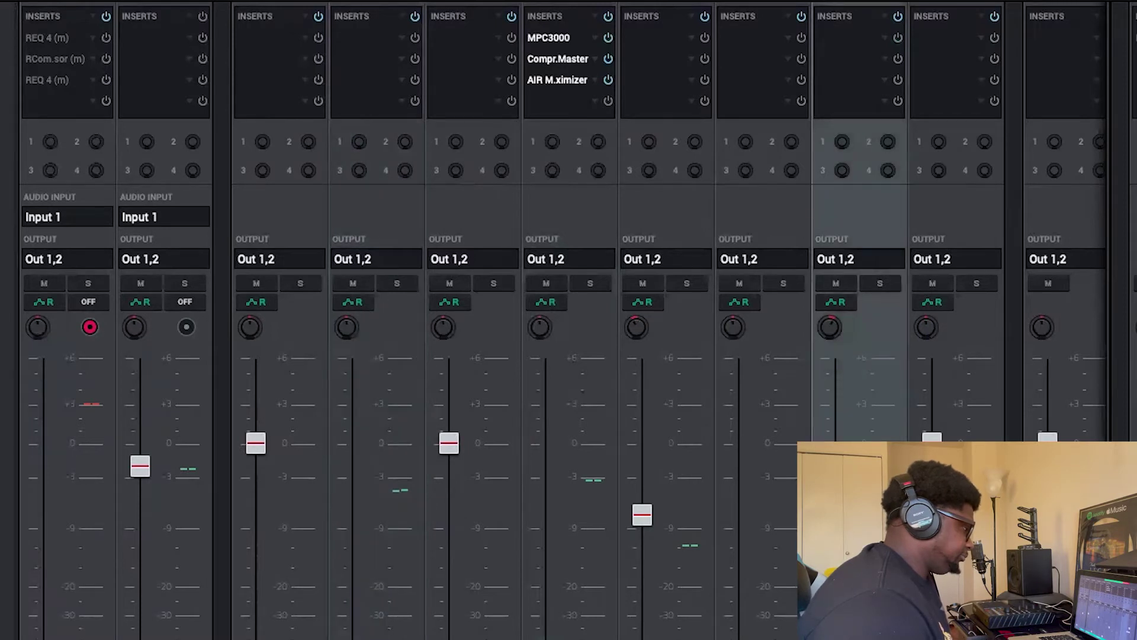
mouse_move(634, 562)
left_click_drag(642, 514, 642, 639)
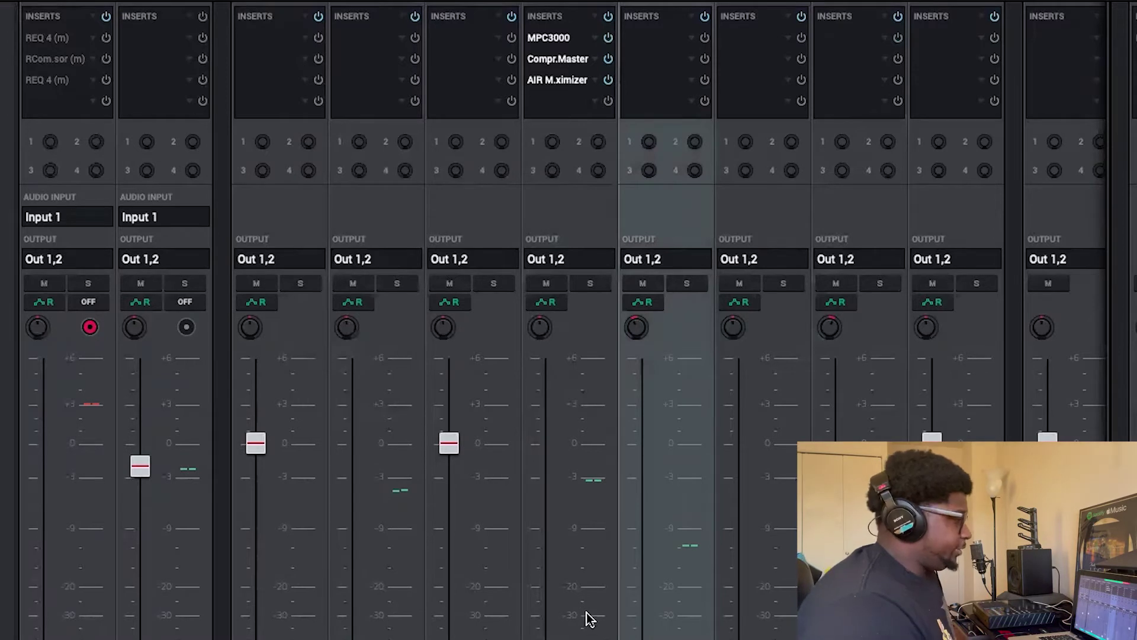
mouse_move(562, 609)
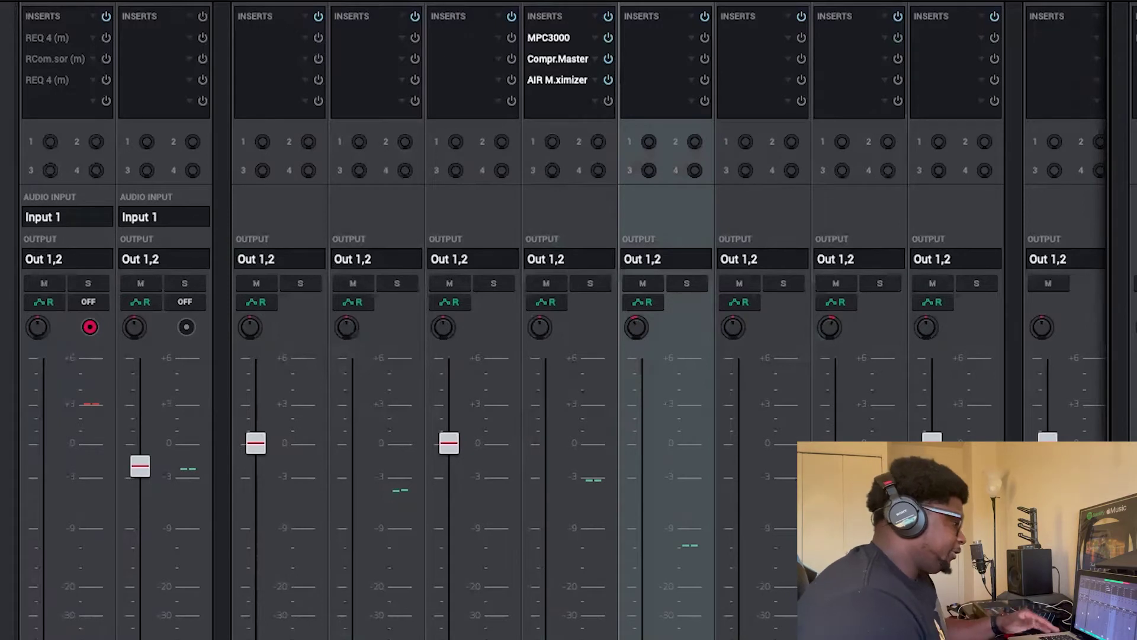
- Raise the MPC3000 channel to about -11.9 dB and drop the second audio channel to OFF
left_click_drag(551, 638, 552, 597)
left_click_drag(139, 466, 140, 637)
left_click_drag(543, 591, 557, 527)
key("XF86AudioRaiseVolume")
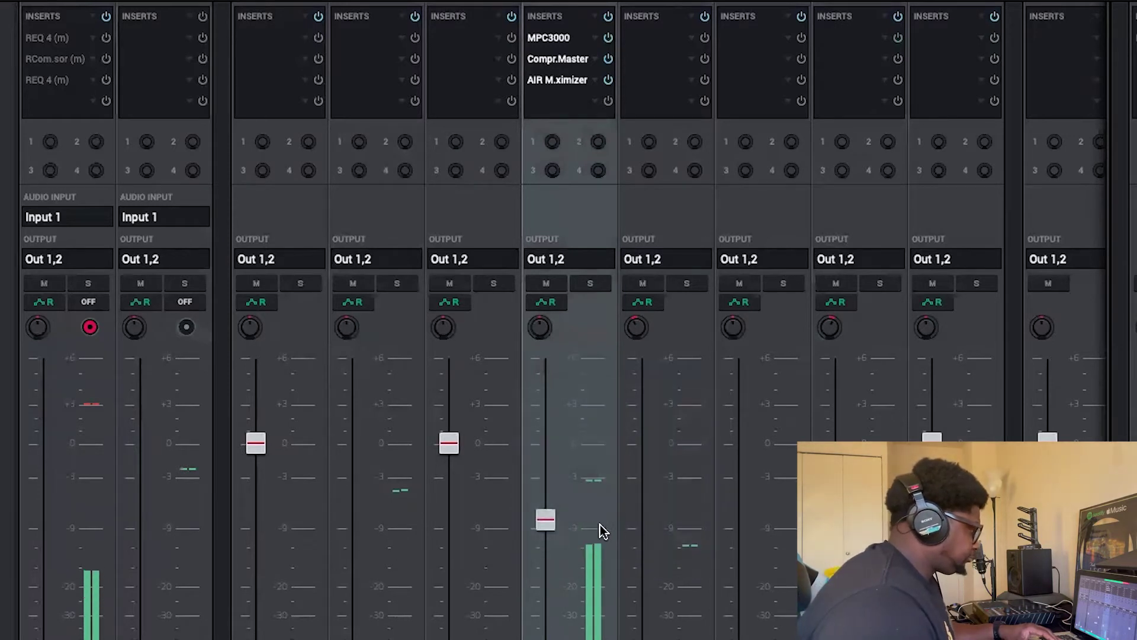
- Bring channel 4 back up and set channel 7 to about -12.3 dB
left_click_drag(351, 635, 368, 559)
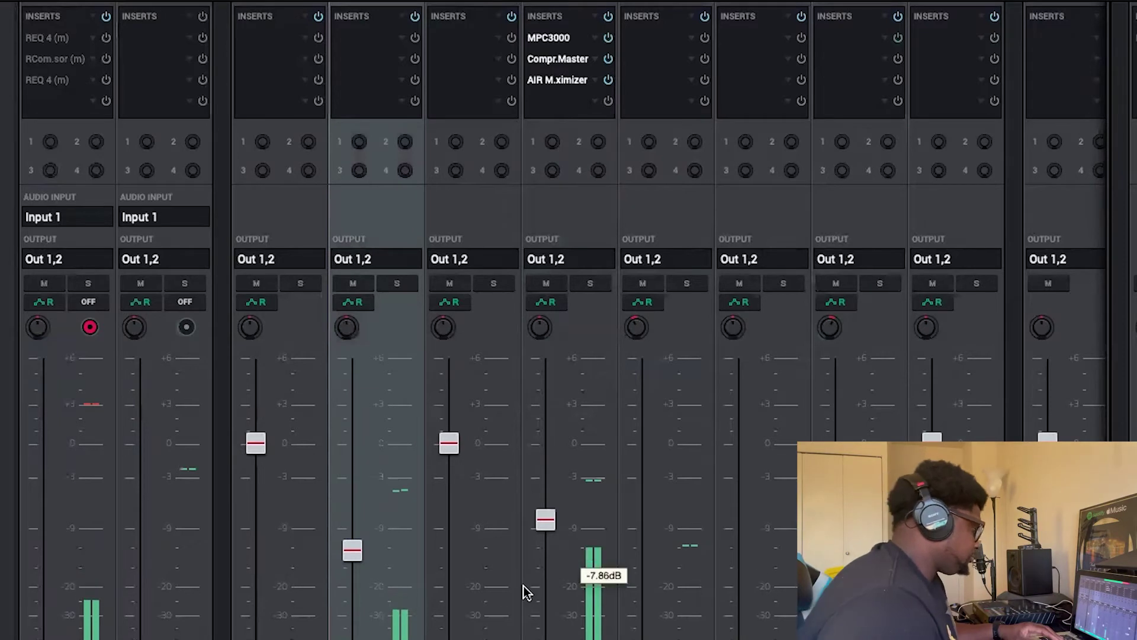
mouse_move(367, 557)
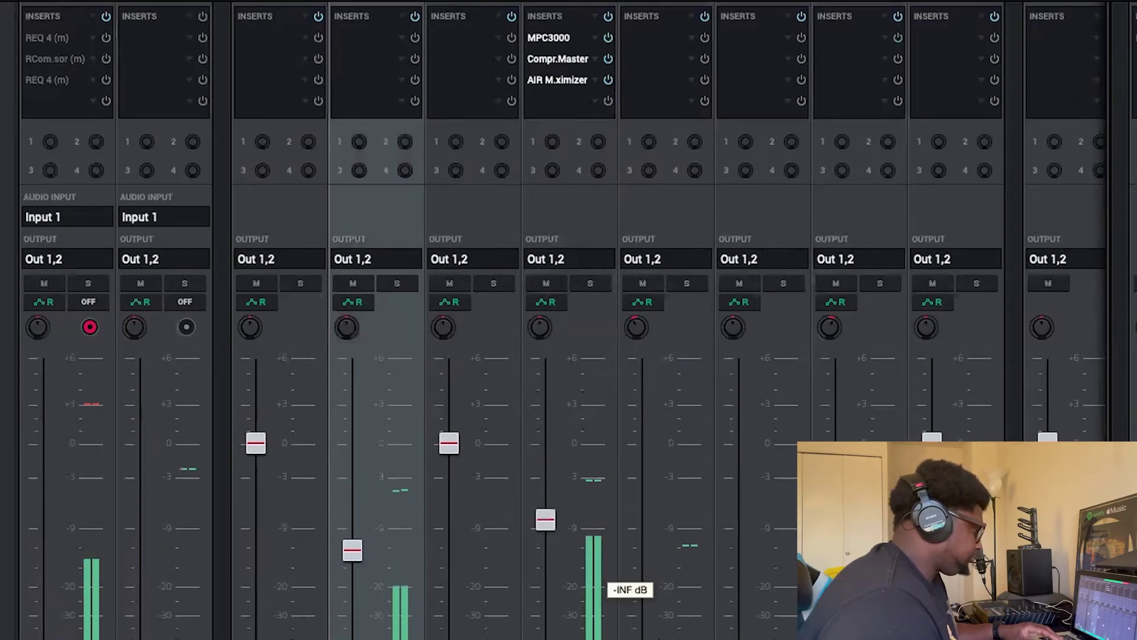
left_click(642, 636)
left_click_drag(642, 635, 642, 566)
left_click_drag(641, 564, 644, 556)
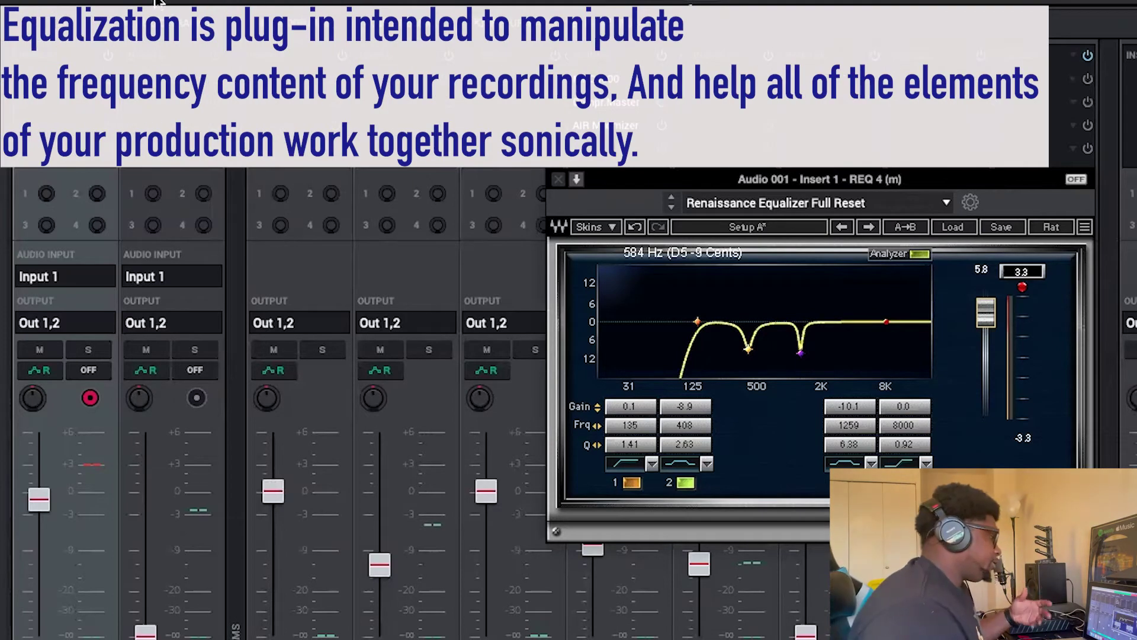
- Move the vocal REQ 4's band 1 from 135 Hz to about 114 Hz, then close the equalizer
key("Escape")
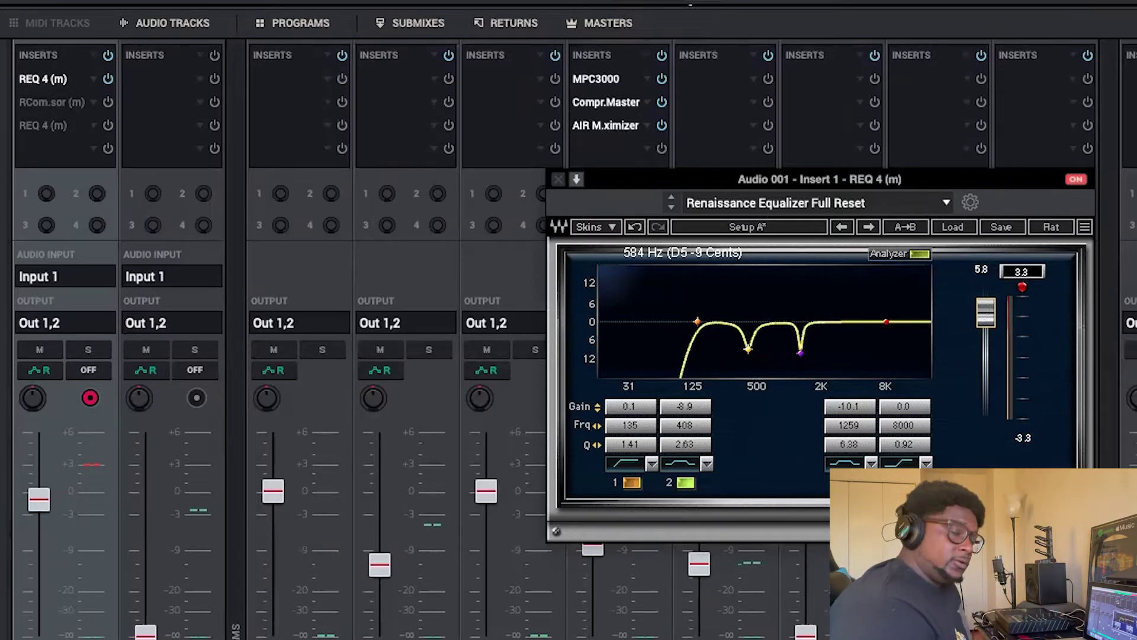
mouse_move(697, 321)
left_mouse_down()
mouse_move(611, 321)
mouse_move(689, 322)
left_mouse_up()
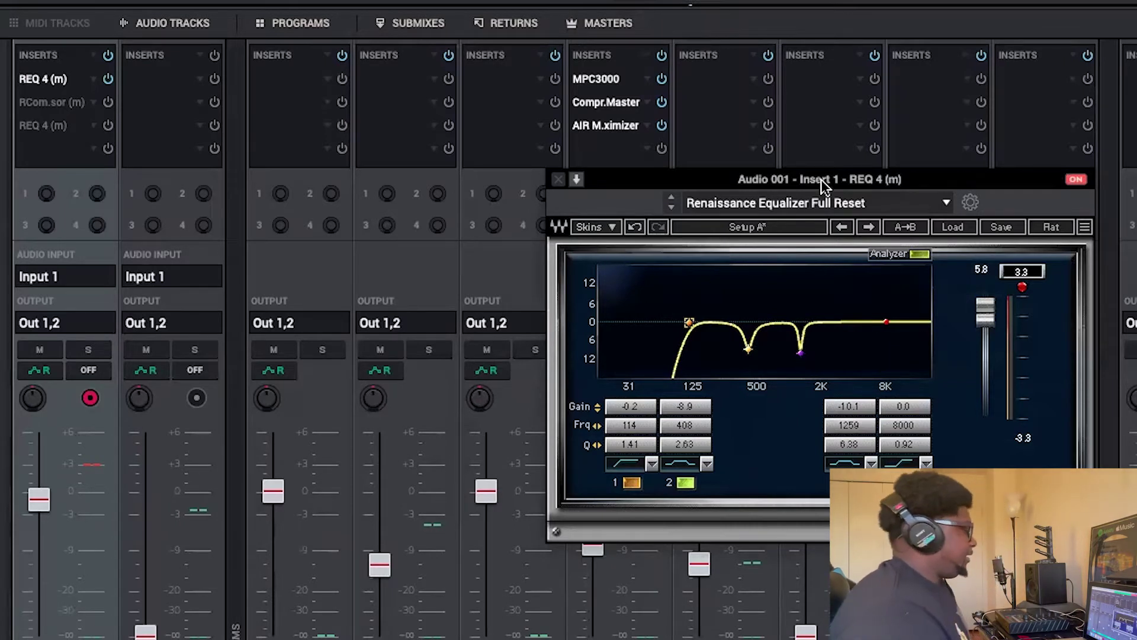
left_click(787, 53)
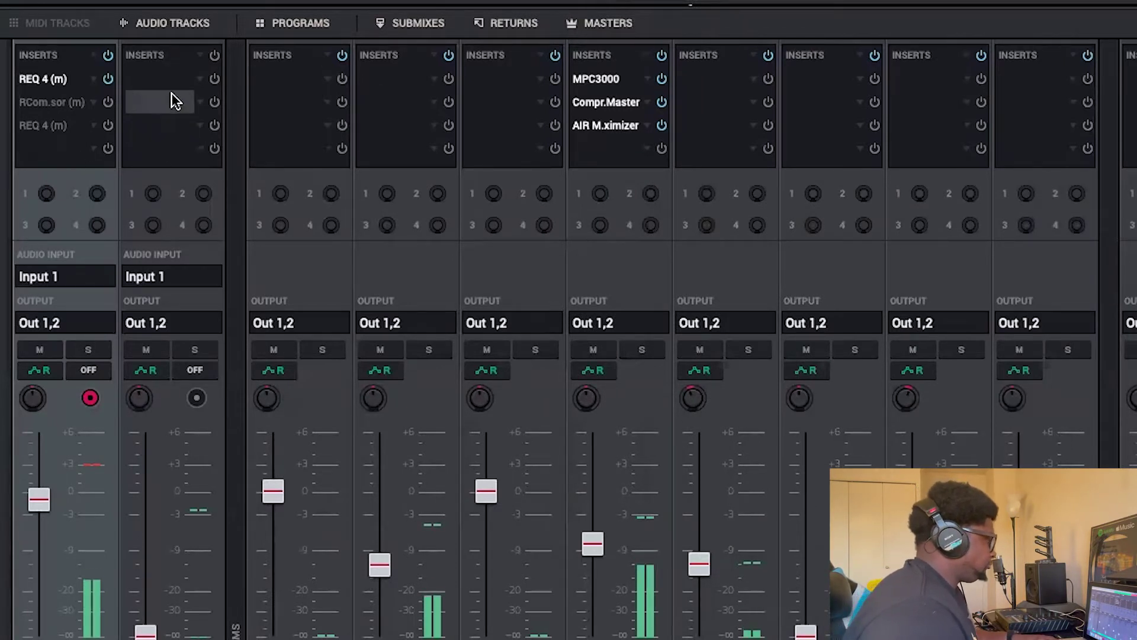
- A/B the vocal's first REQ 4 insert, then open its RCom.sor compressor (threshold -22.8, ratio 2.31)
left_click(109, 80)
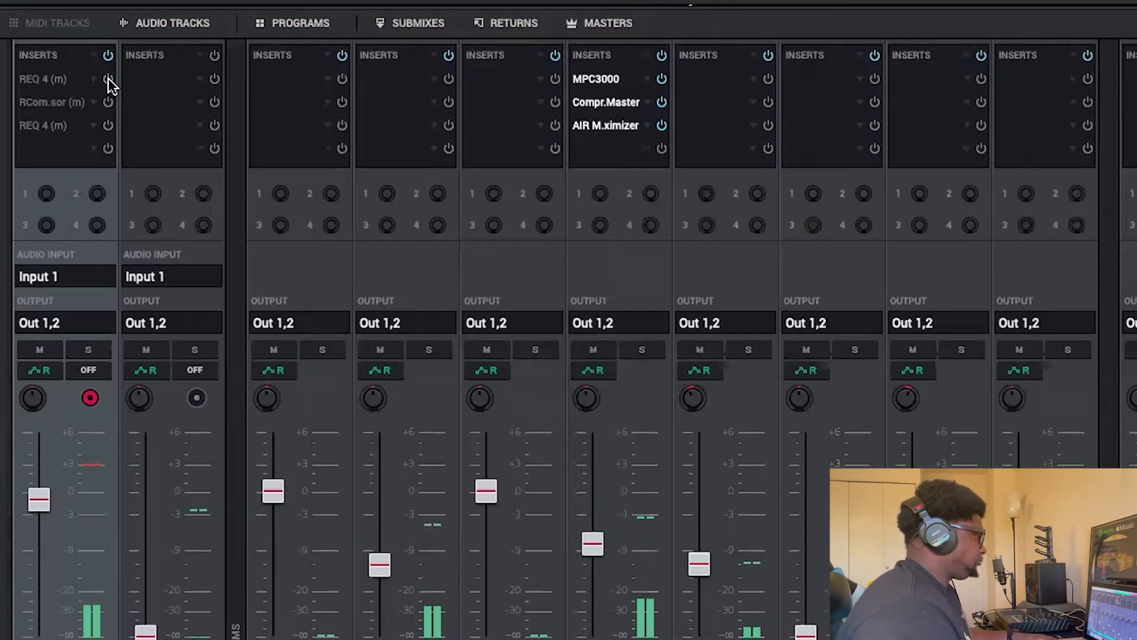
left_click(109, 79)
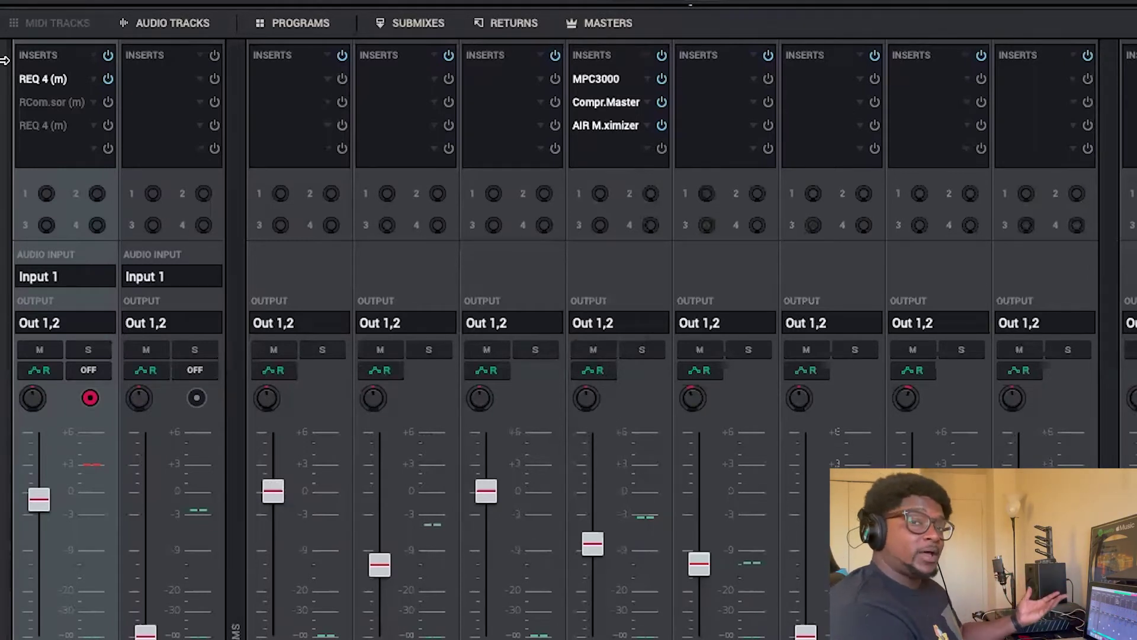
left_click(47, 96)
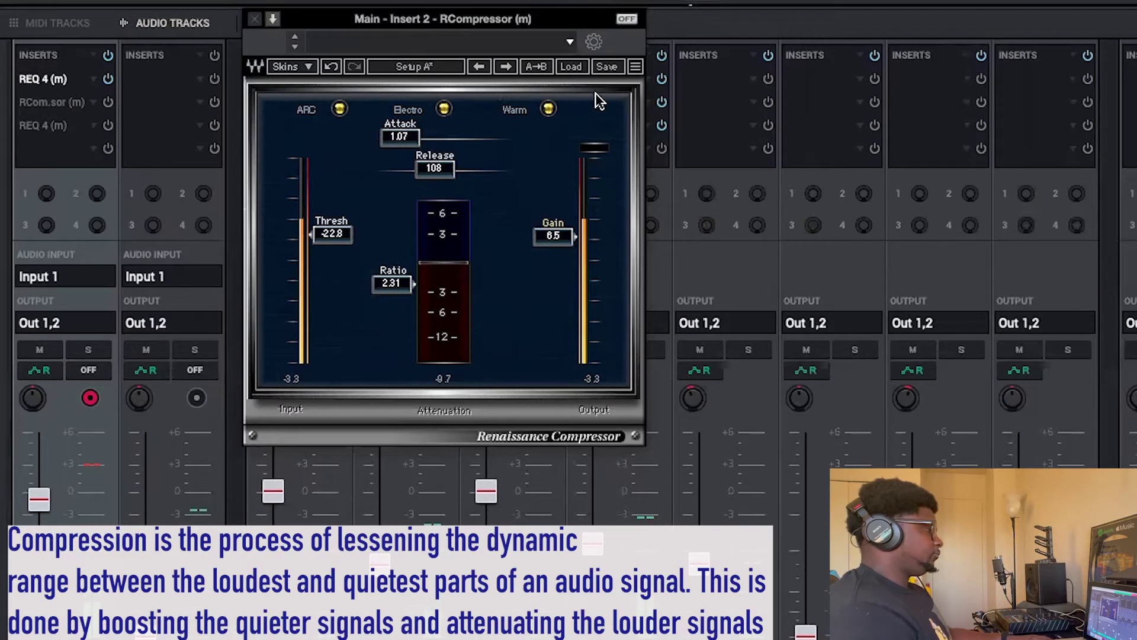
- Switch the Renaissance Compressor ON, toggle it off and back on to compare, and close it
left_click(627, 18)
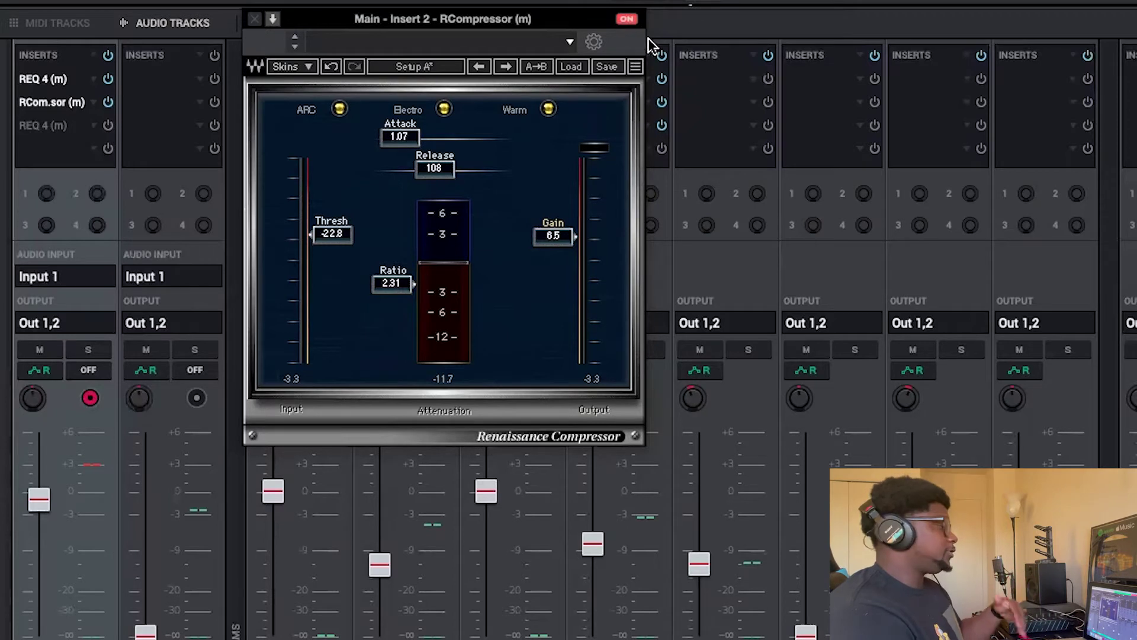
left_click(625, 19)
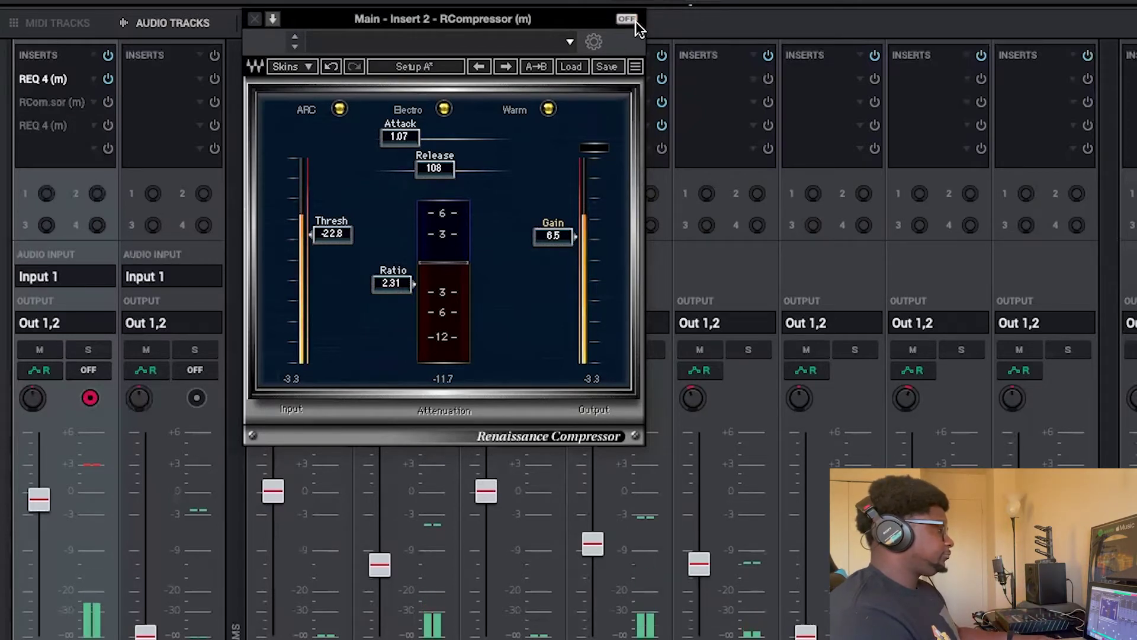
left_click(634, 21)
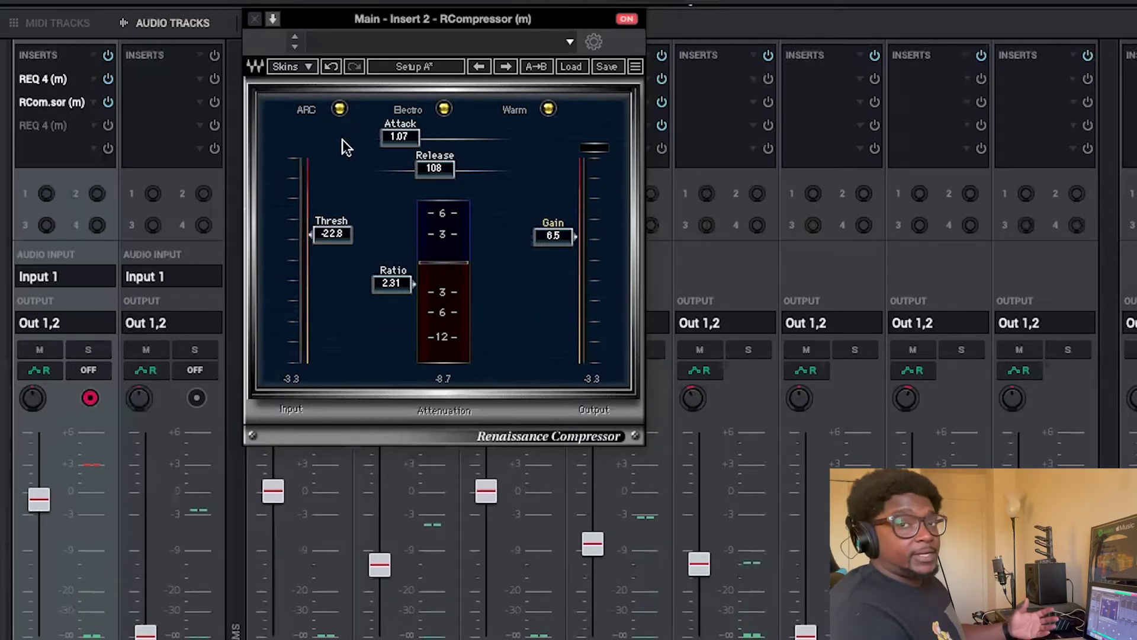
left_click(253, 22)
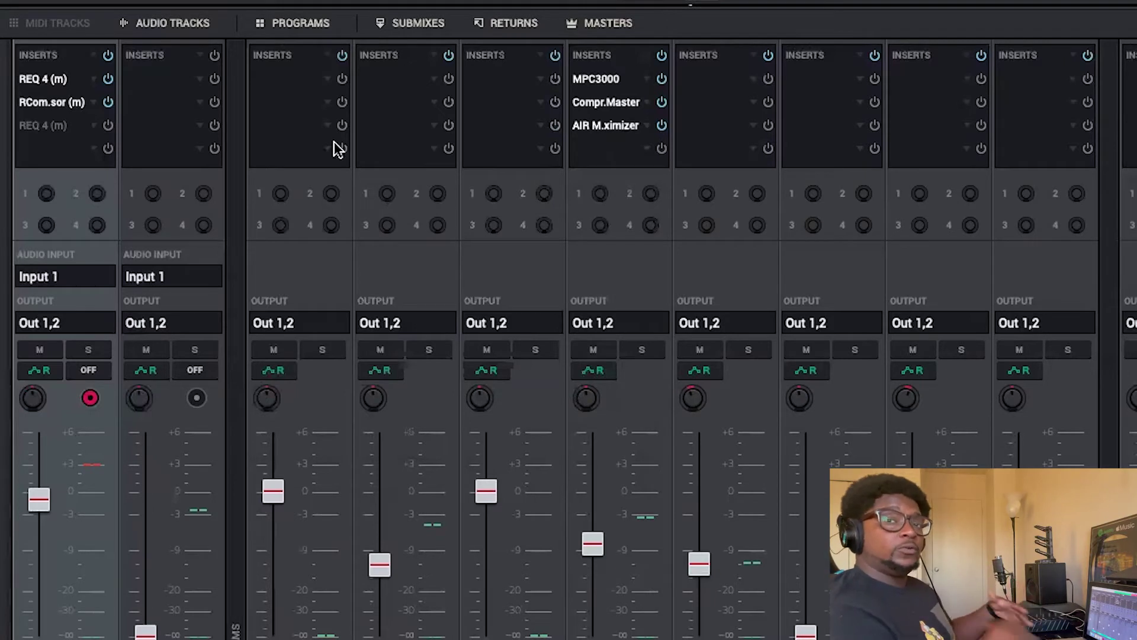
- Open the vocal's third insert, the second REQ 4, showing a 6.7 dB boost at 1217 Hz
double_click(68, 125)
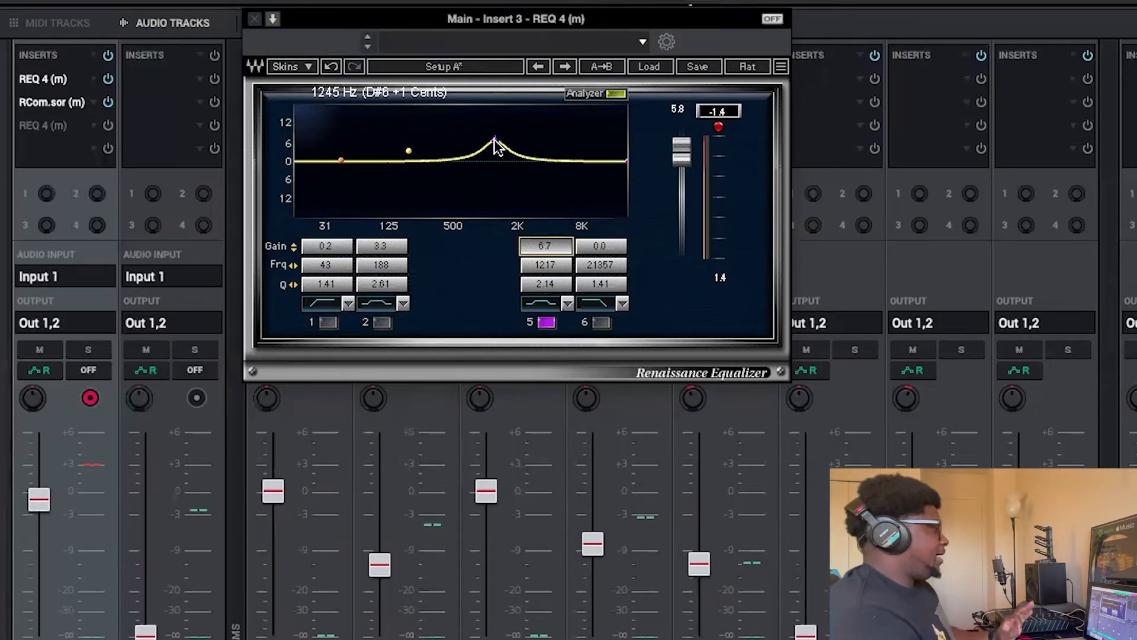
- During playback, turn the second REQ 4 on, cut its 1217 Hz band 5 boost to 6.2 dB, and close it
key("space")
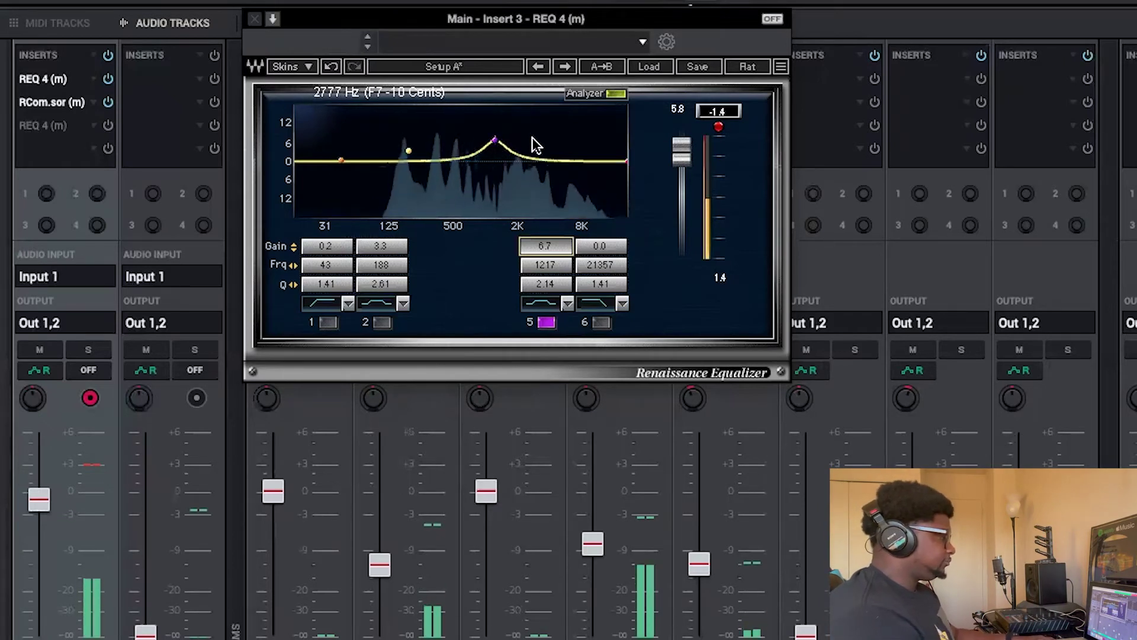
key("space")
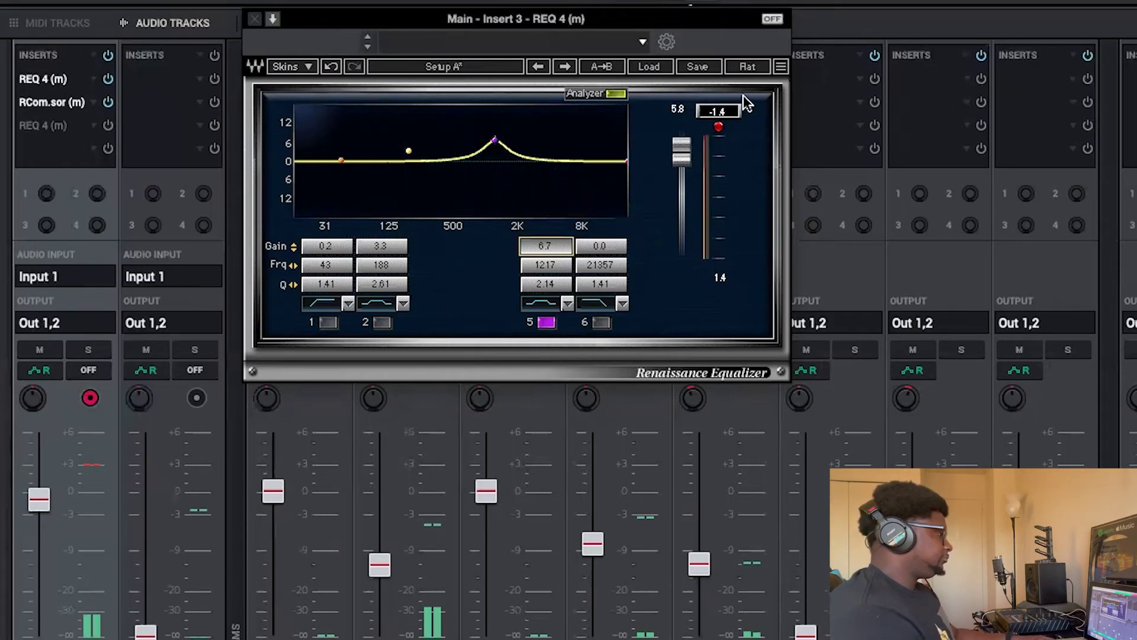
left_click(772, 19)
key("space")
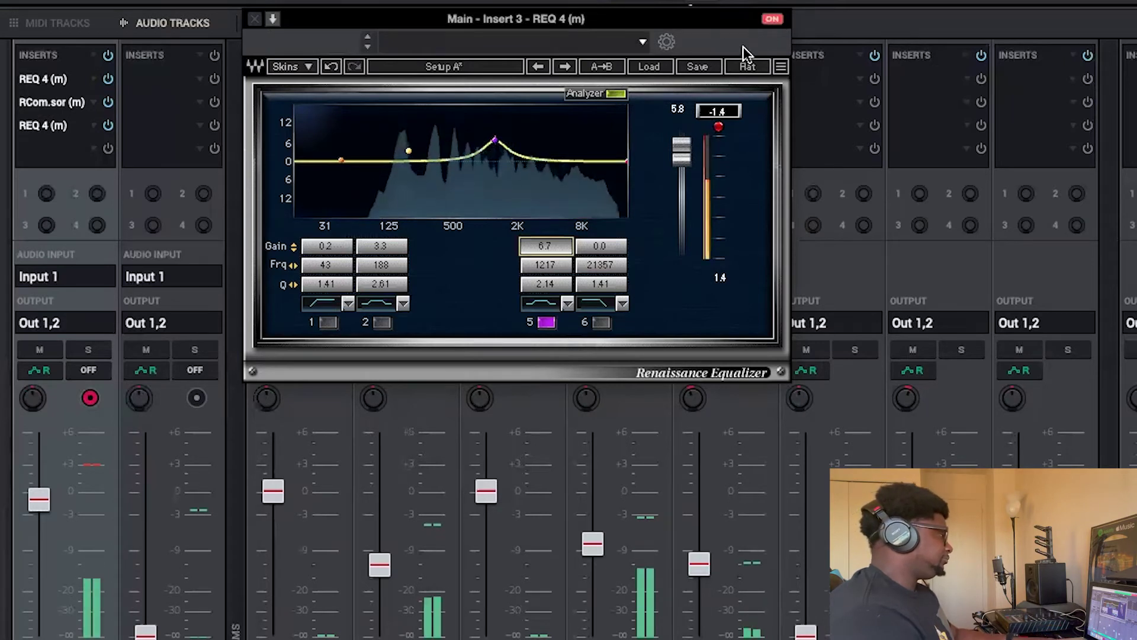
left_click(495, 140)
left_click_drag(495, 140, 495, 143)
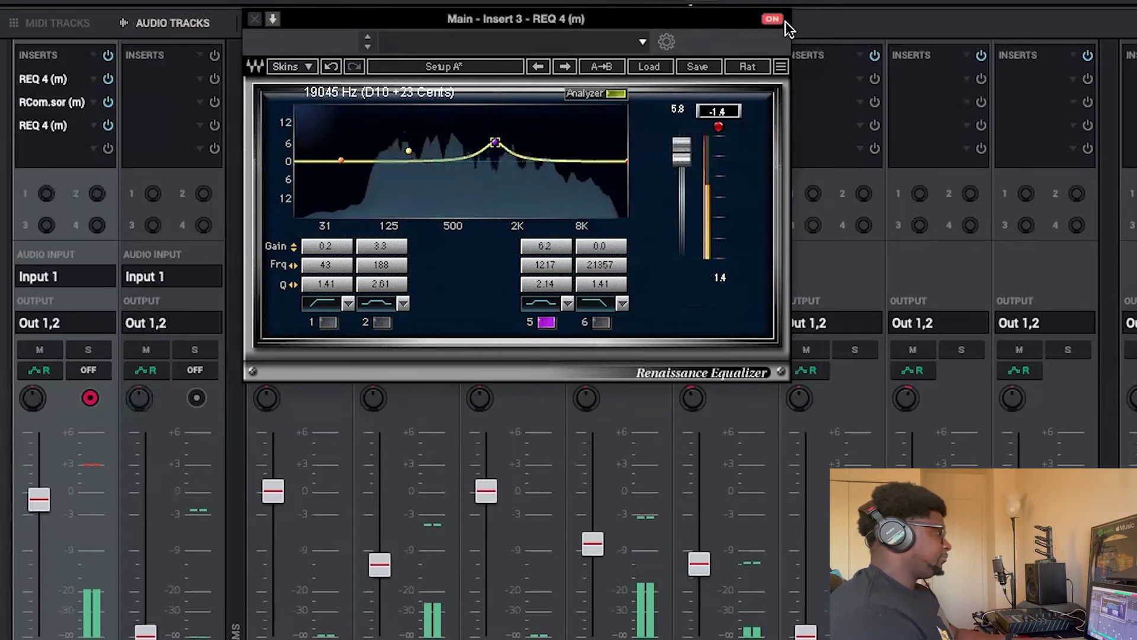
left_click(824, 18)
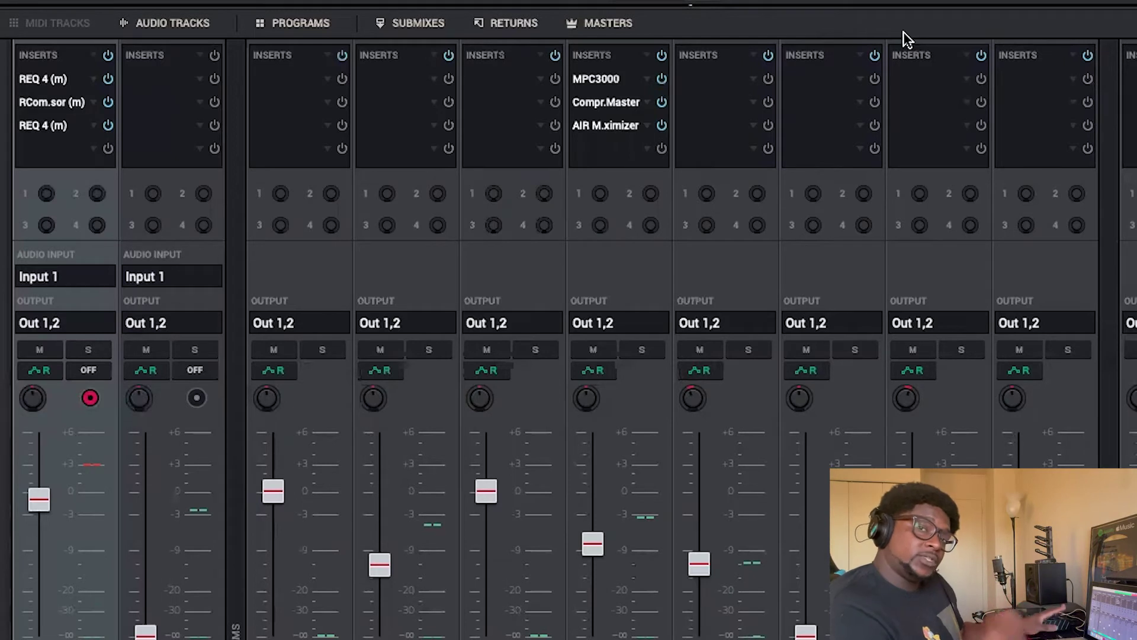
- Lower the vocal channel 1 fader from -1.05 dB to about -4.24 dB
mouse_move(38, 468)
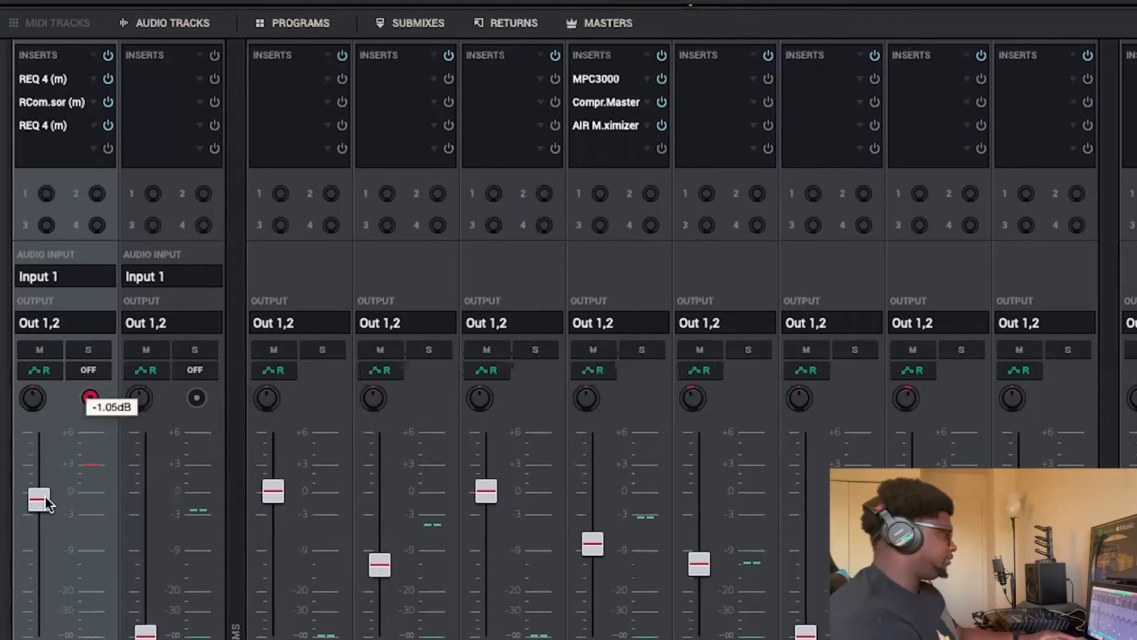
left_click_drag(35, 508, 39, 532)
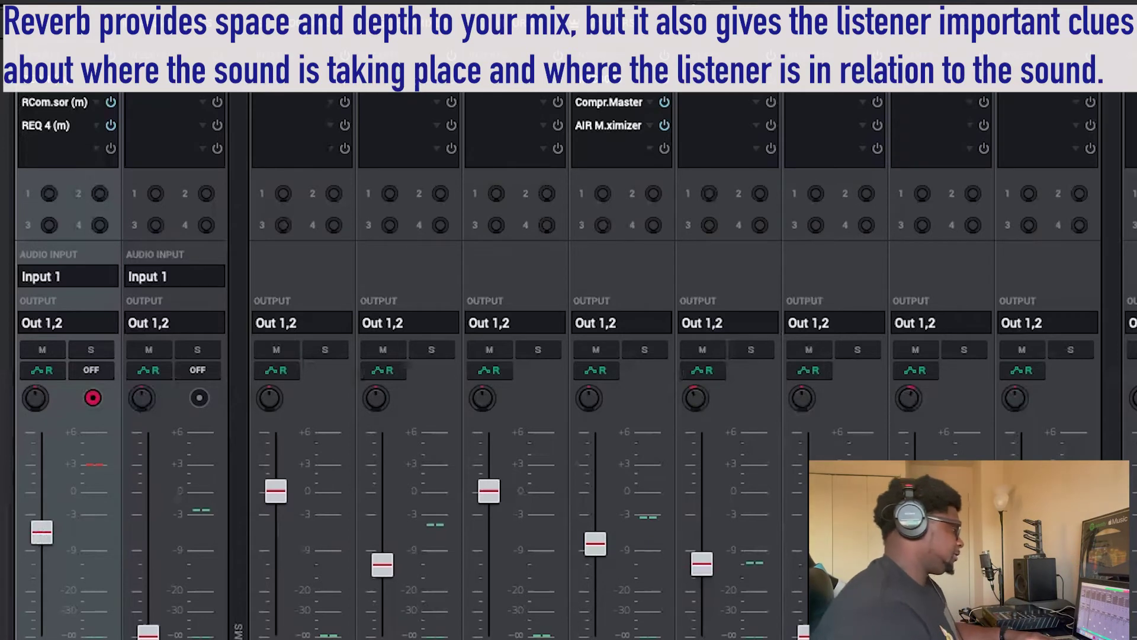
scroll(568, 355, "right", 15)
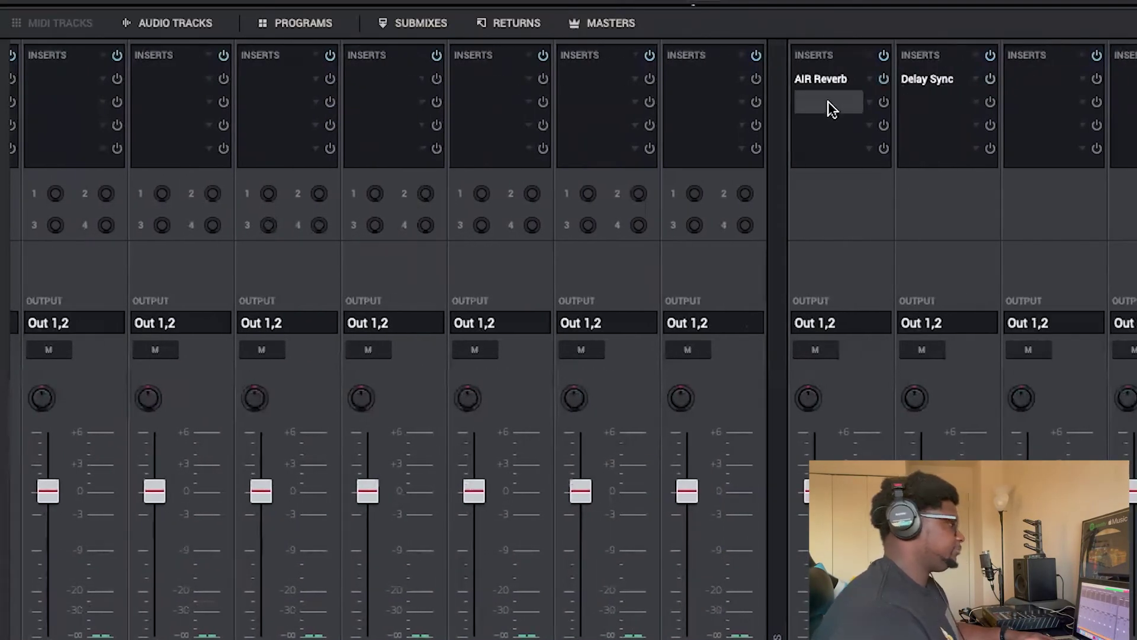
double_click(826, 84)
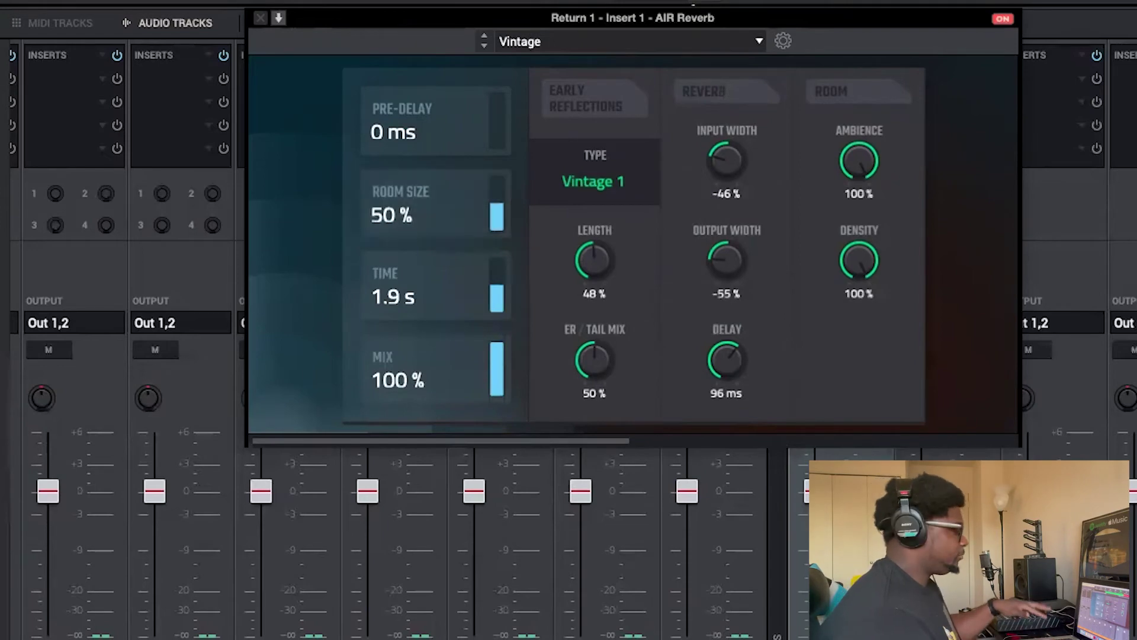
key("Escape")
scroll(568, 338, "left", 10)
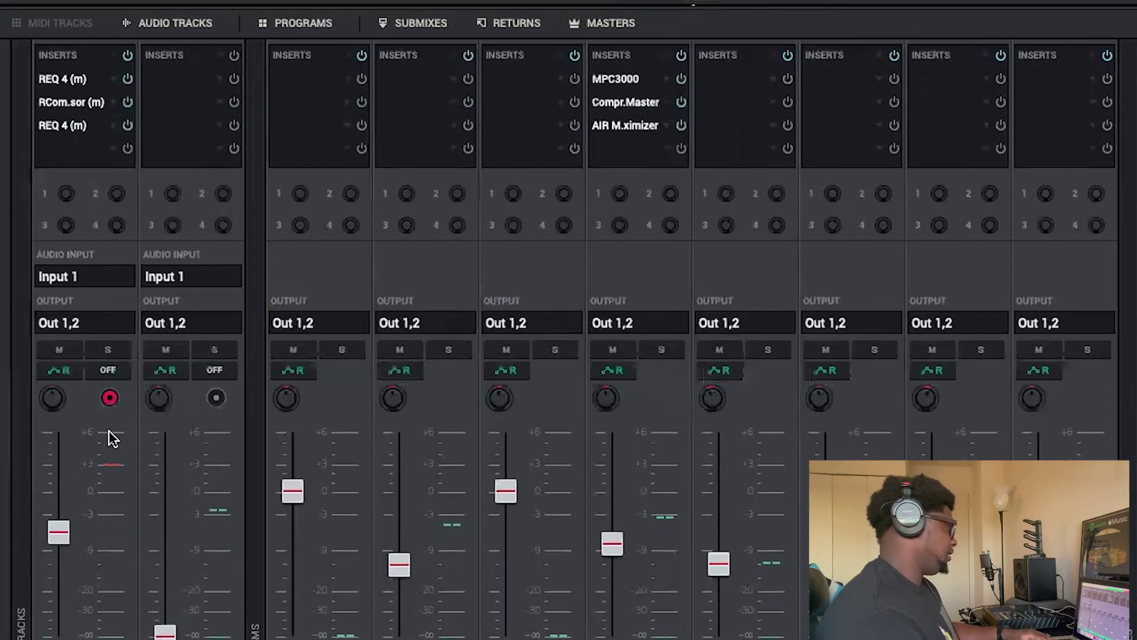
- With the vocal soloed, raise its send 1 to the reverb, then unsolo and trim it to -21.9 dB
left_click(109, 350)
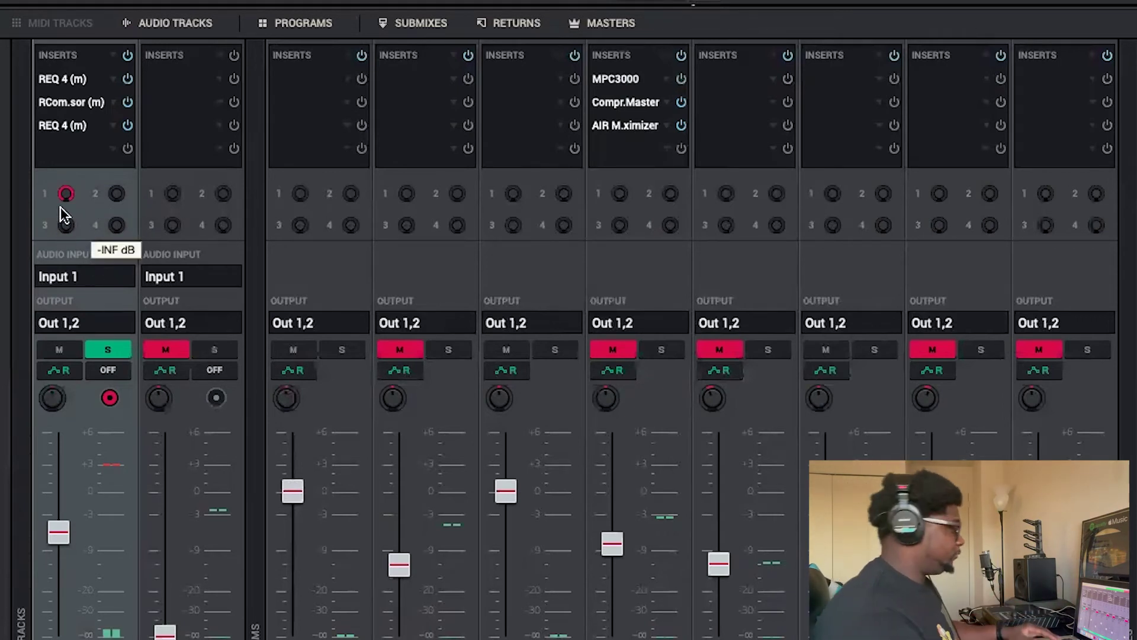
left_click_drag(65, 194, 66, 198)
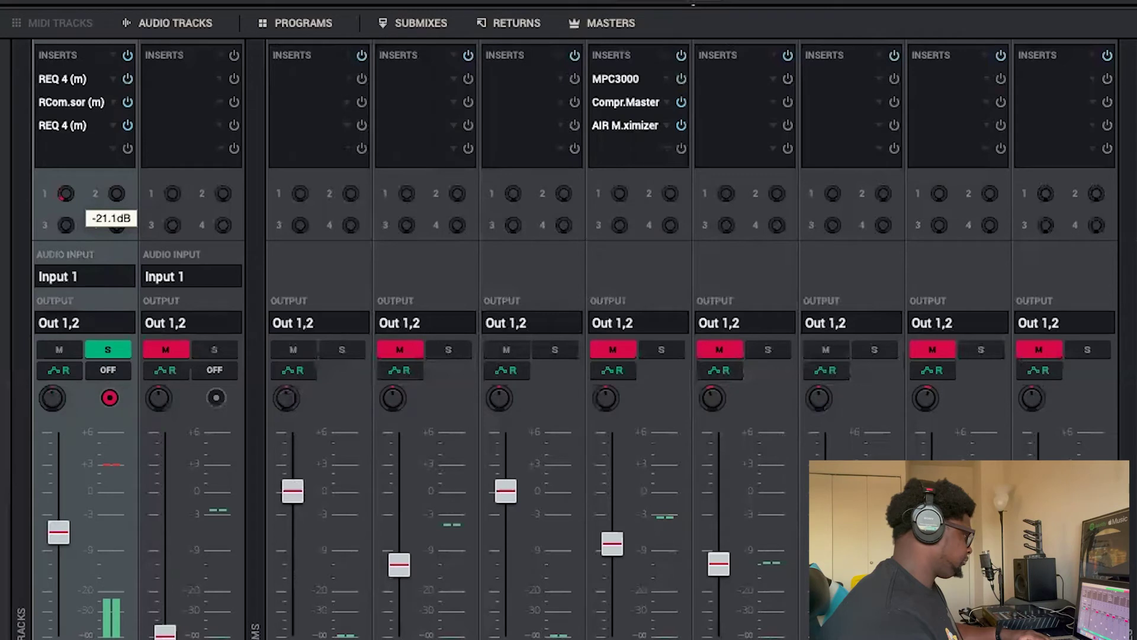
left_click(109, 351)
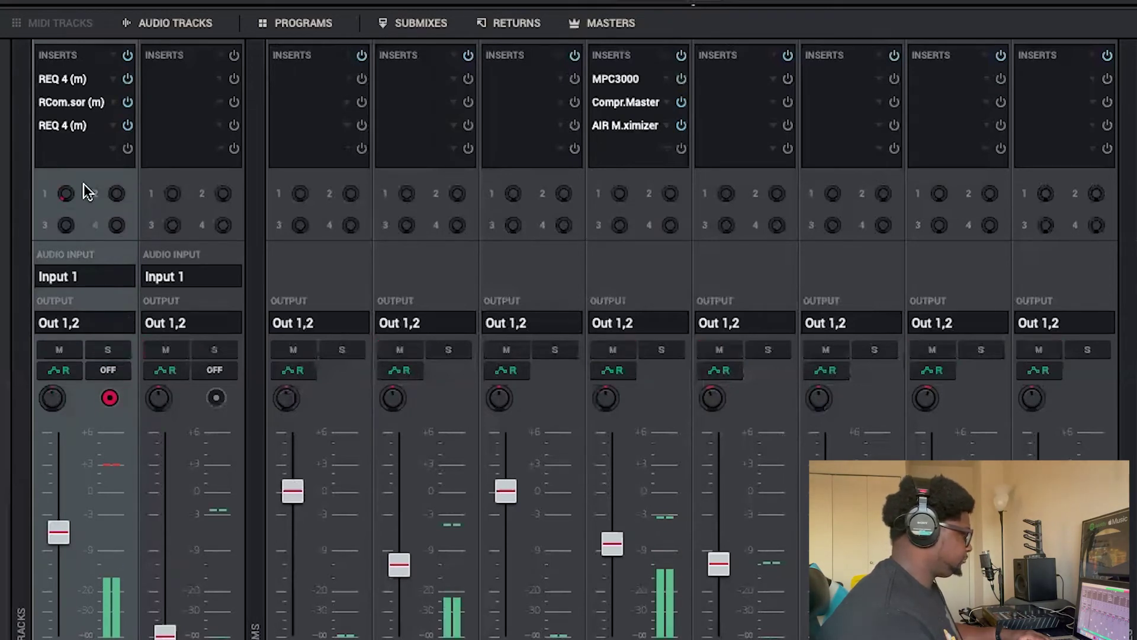
mouse_move(68, 193)
left_click_drag(68, 193, 68, 198)
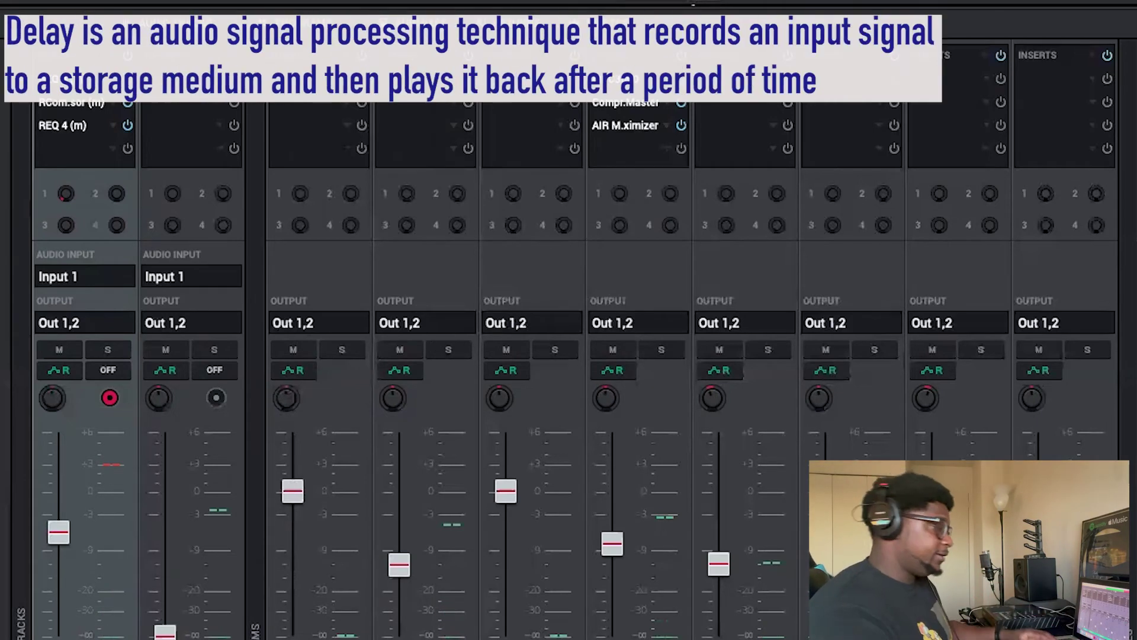
- Load the Delay Sync plugin from Delay/Reverb onto an insert slot on Return 2
scroll(568, 356, "right", 10)
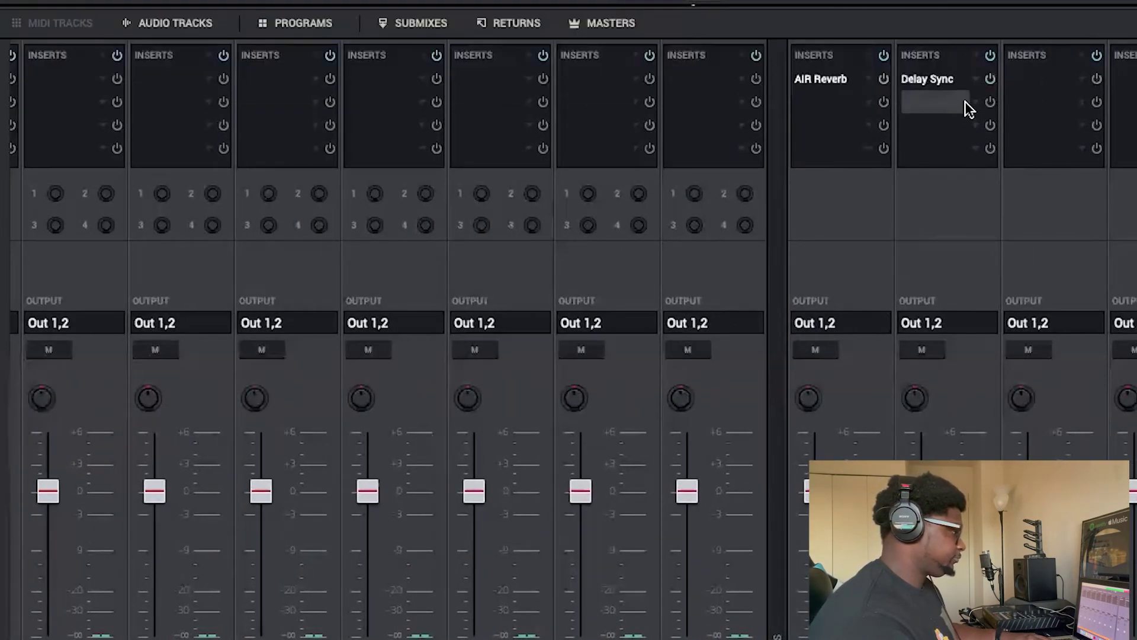
double_click(945, 79)
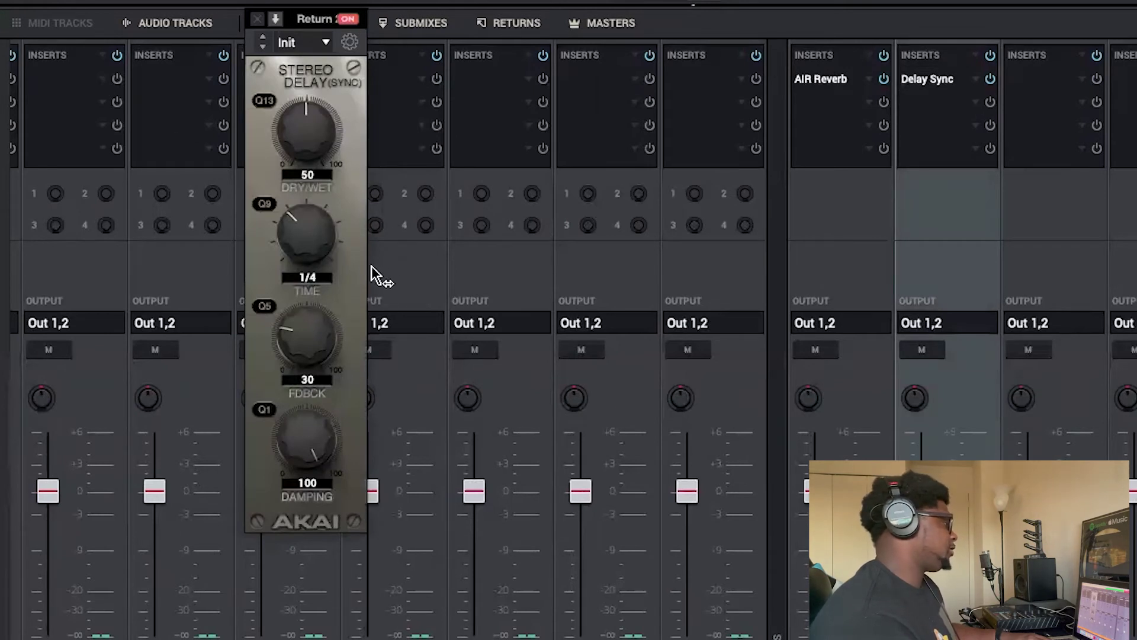
double_click(1089, 81)
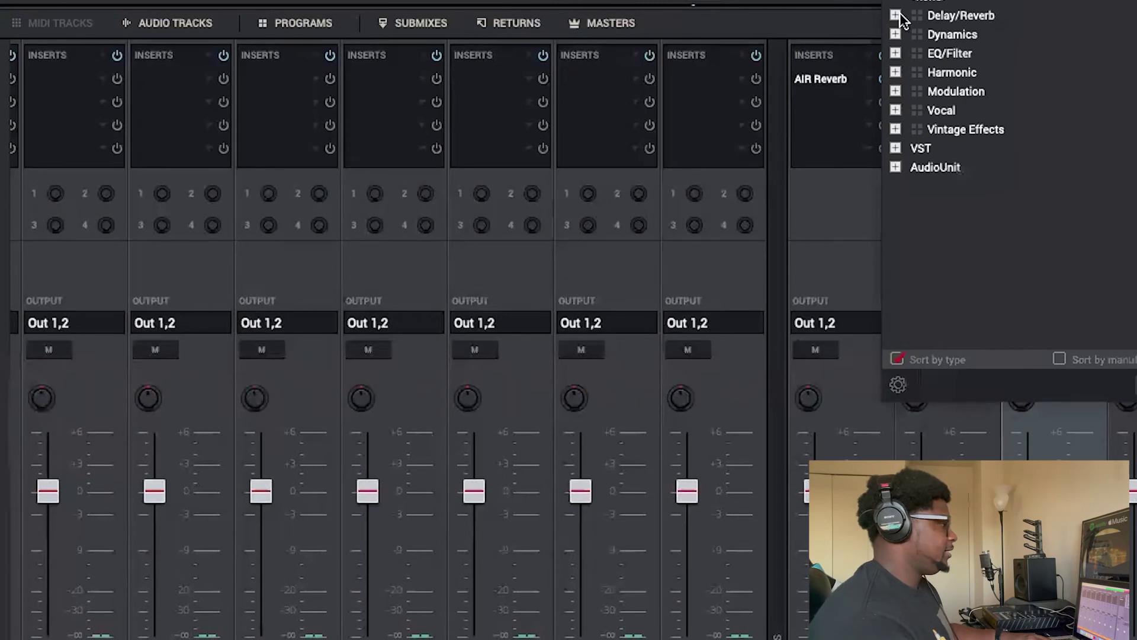
left_click(895, 16)
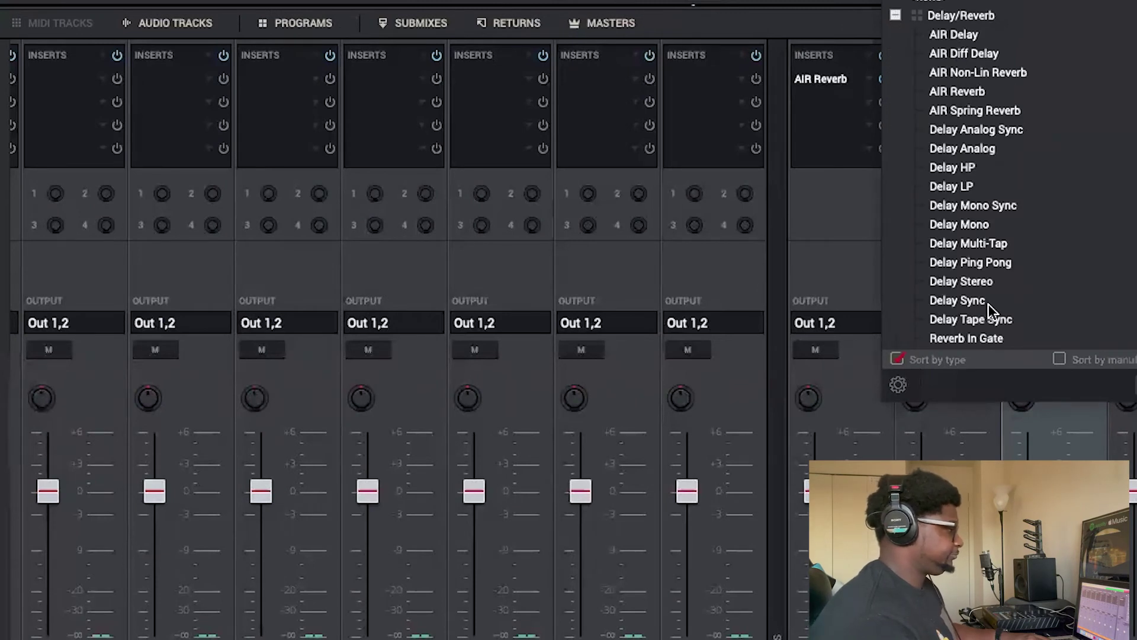
double_click(957, 300)
- Check the Delay Sync settings (1/4 time, 30 feedback), then return to the audio track strips
left_click(936, 80)
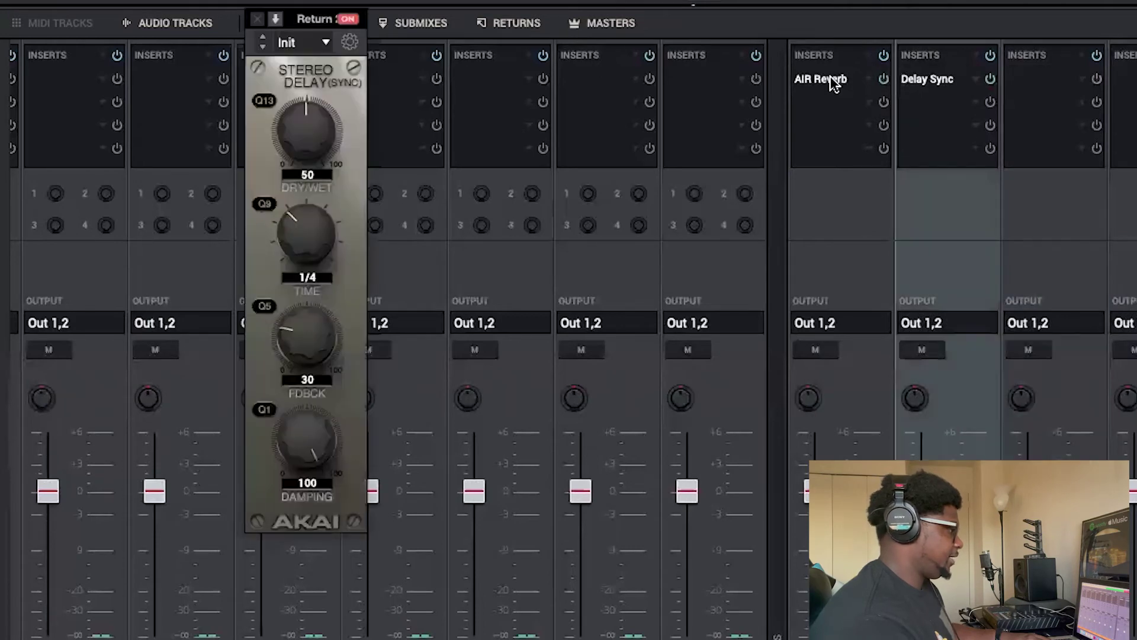
key("Escape")
scroll(569, 338, "left", 10)
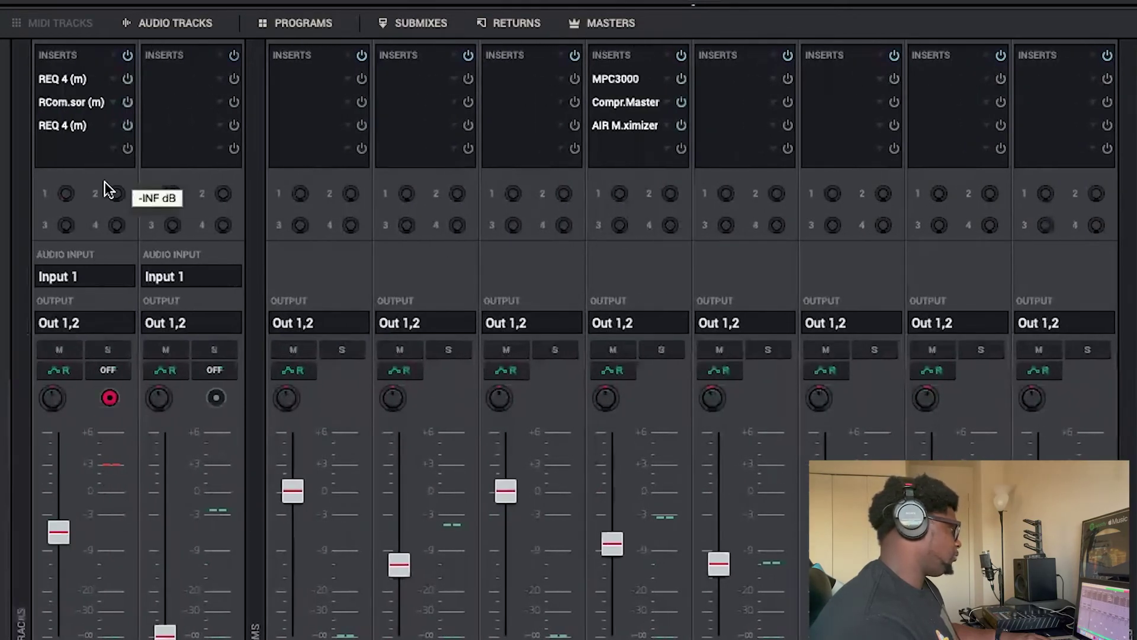
- Solo the vocal, set its send 2 to the delay return at about -20.7 dB, and save 'To long'
left_click_drag(117, 194, 117, 175)
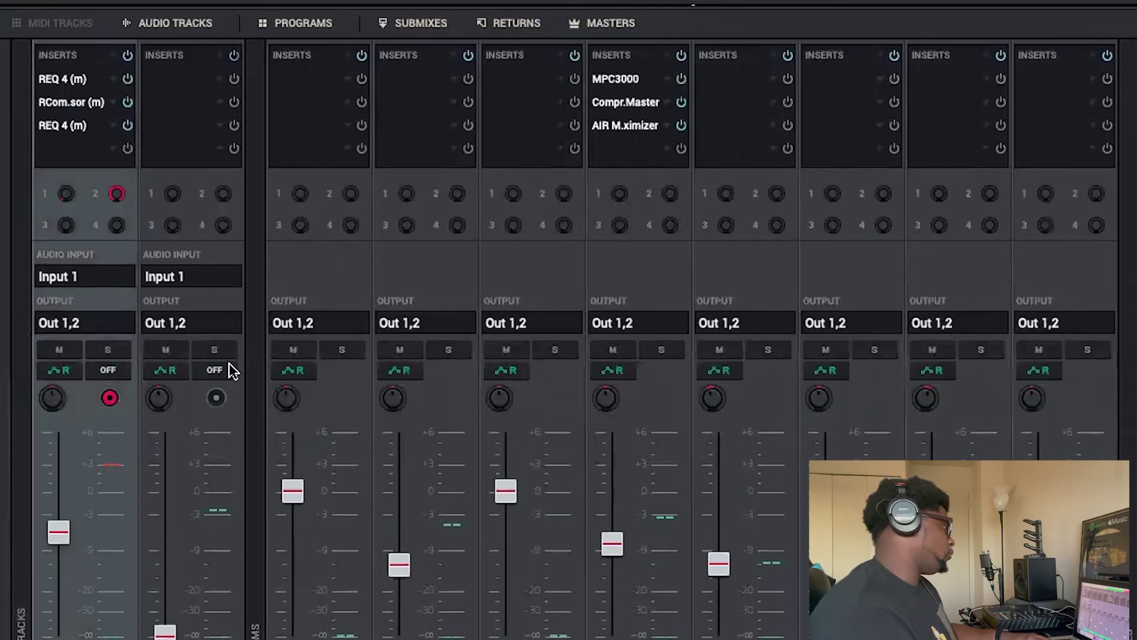
left_click(108, 350)
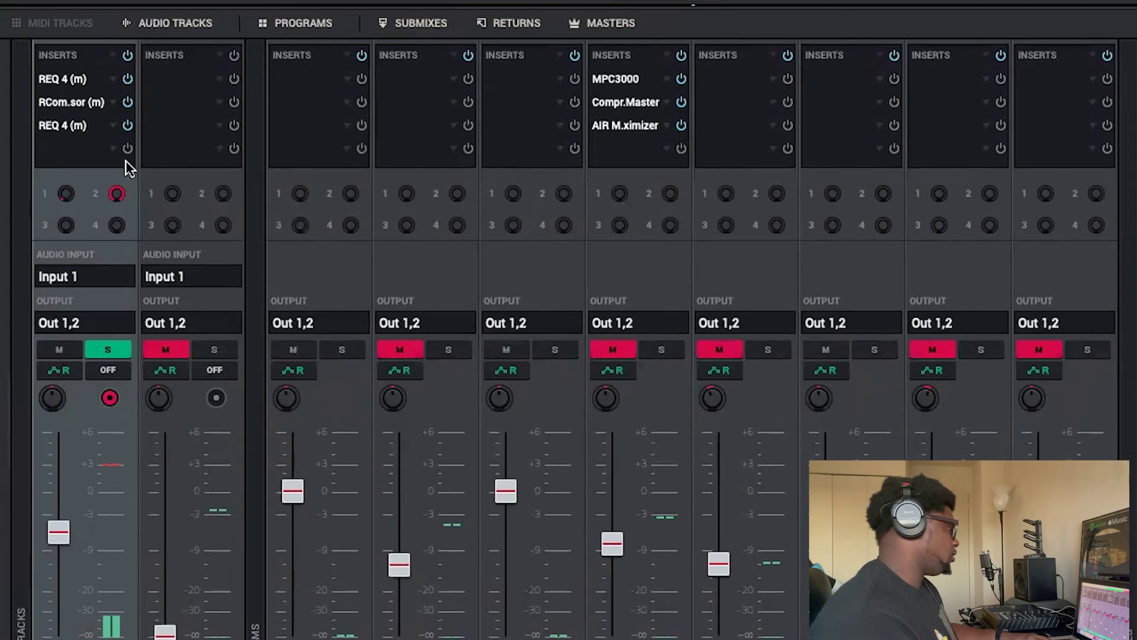
left_click_drag(173, 193, 172, 198)
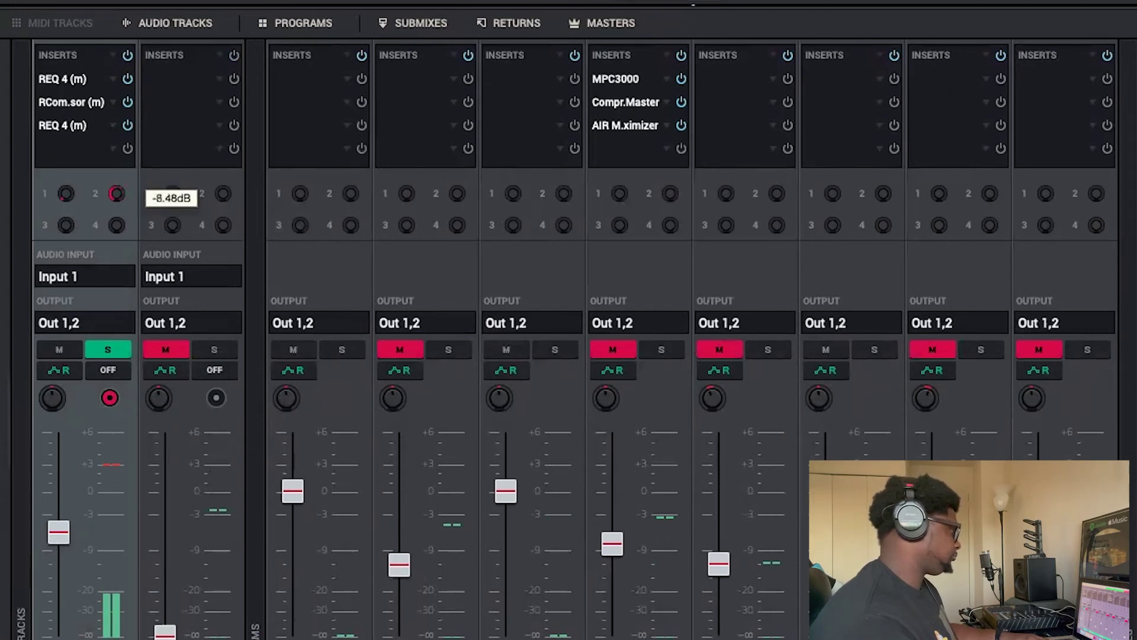
left_click_drag(172, 198, 172, 214)
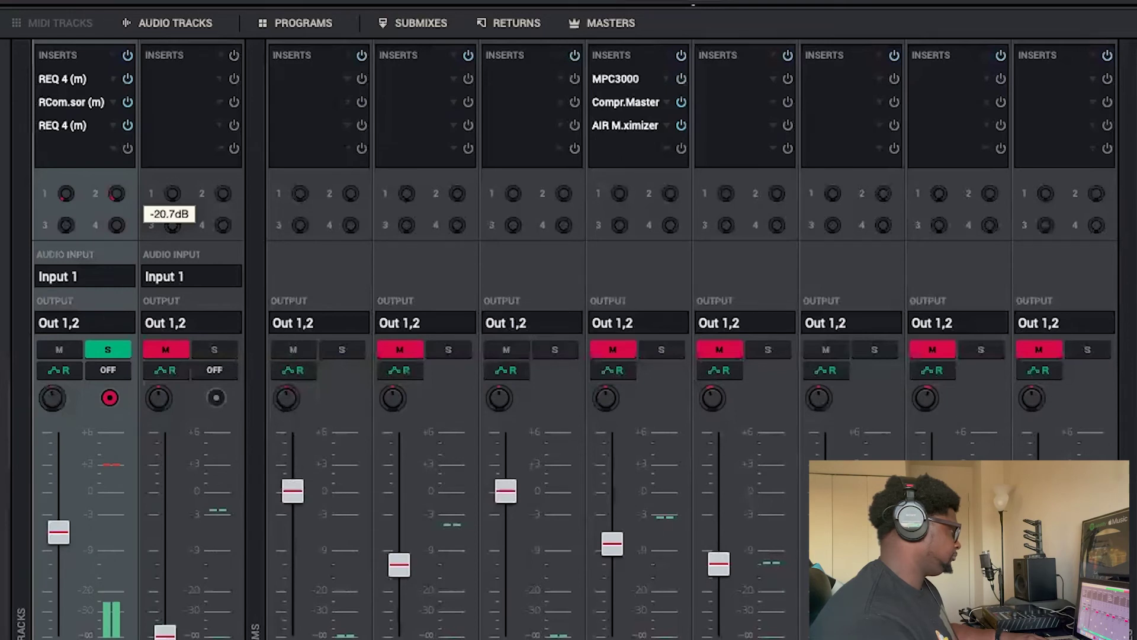
left_click_drag(173, 214, 173, 218)
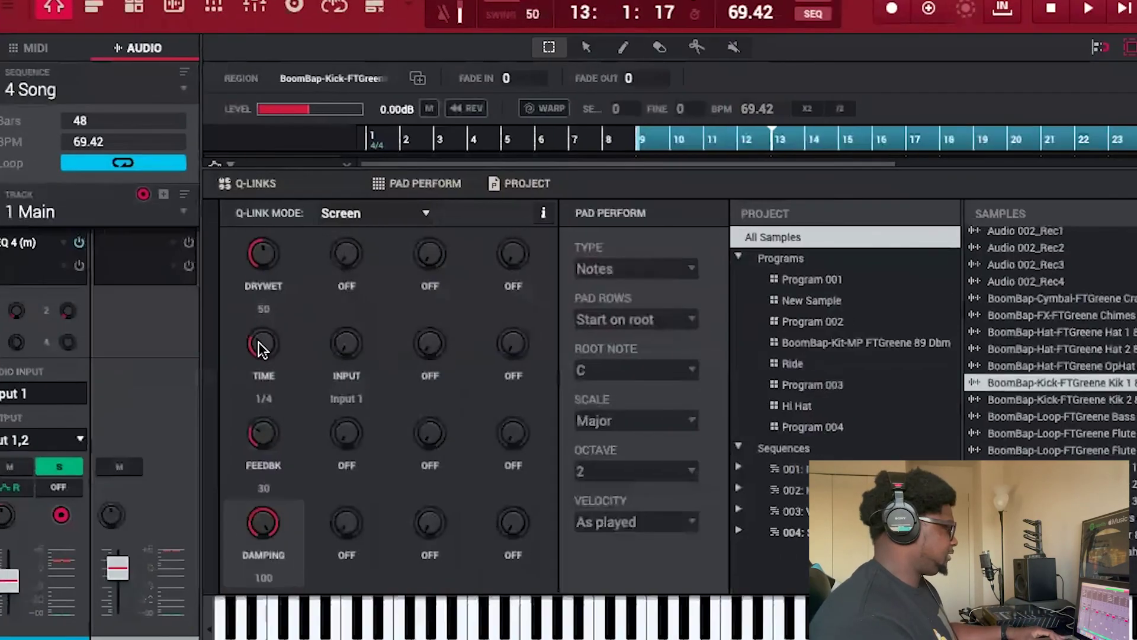
key("ctrl+s")
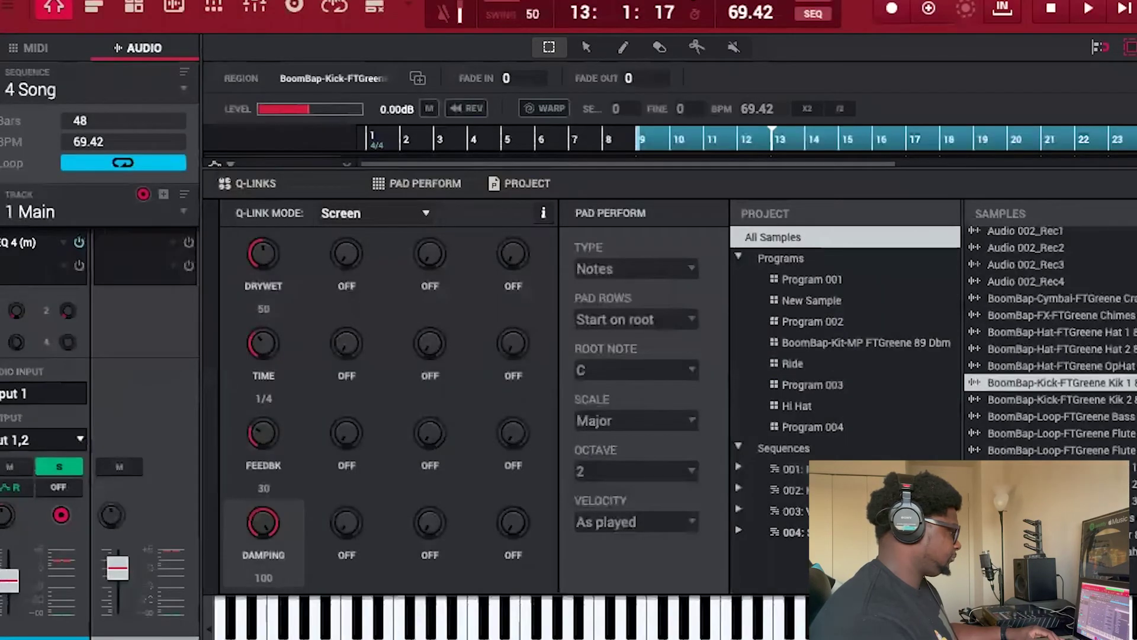
- Unsolo the vocal, lower its fader to about -6.6 dB, and show the Outputs 1/2 L1 limiter
key("ctrl+m")
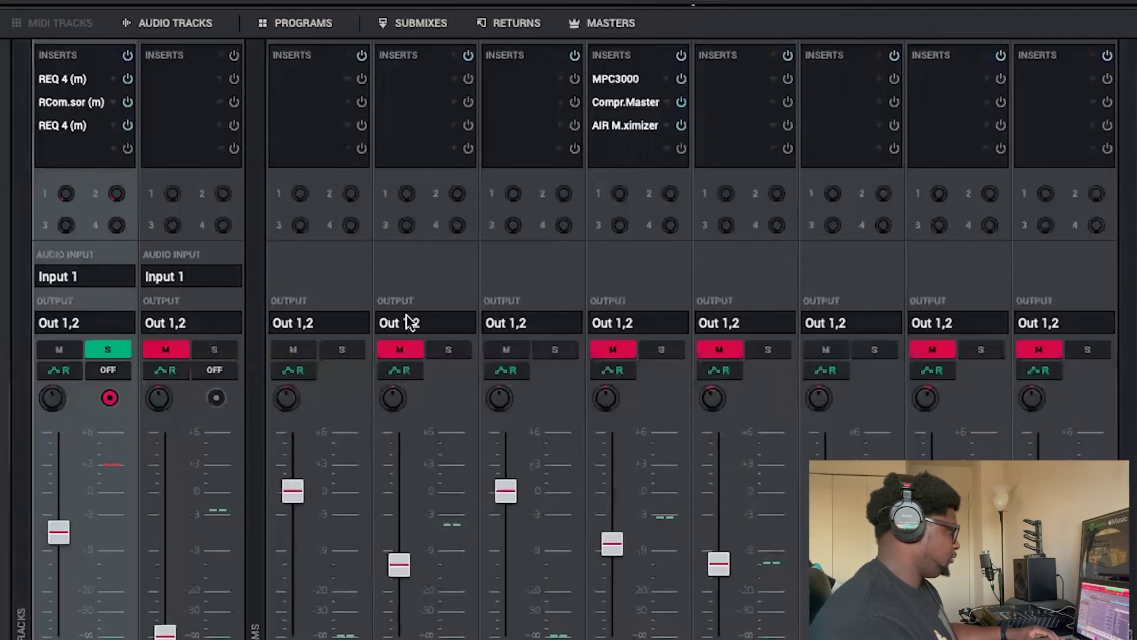
left_click(102, 348)
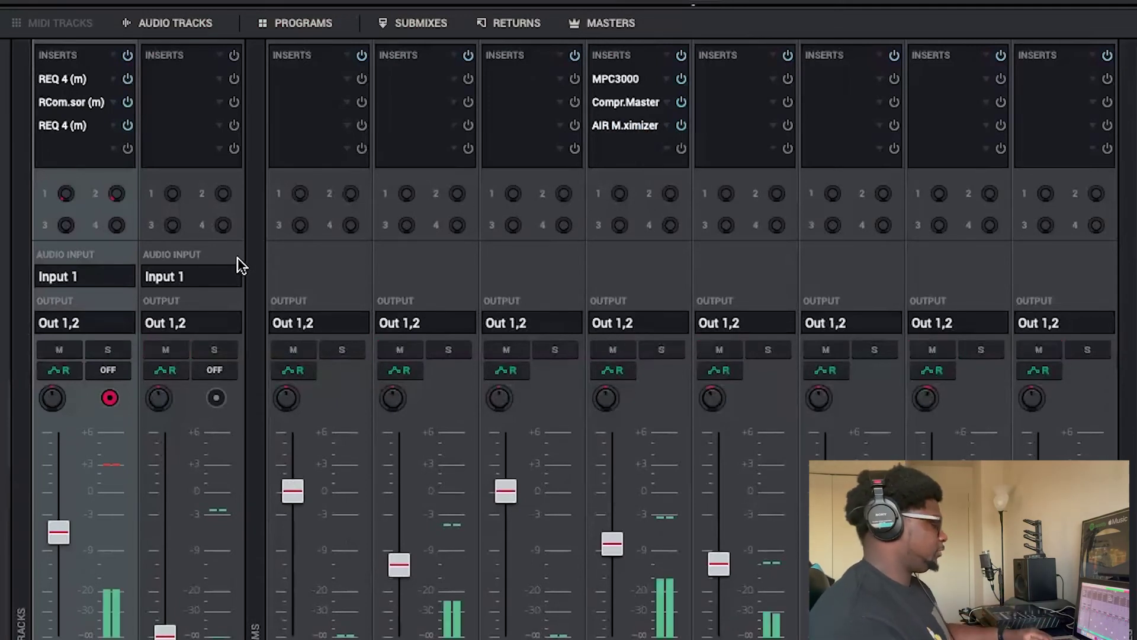
mouse_move(64, 523)
left_mouse_down()
mouse_move(63, 542)
mouse_move(69, 529)
left_mouse_up()
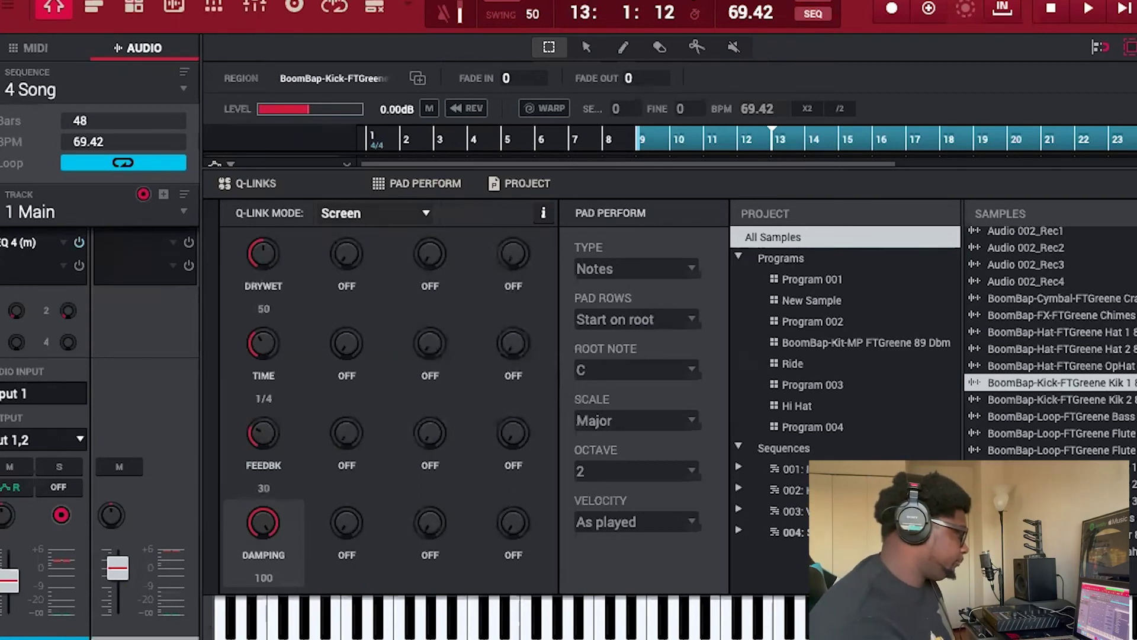
key("ctrl+m")
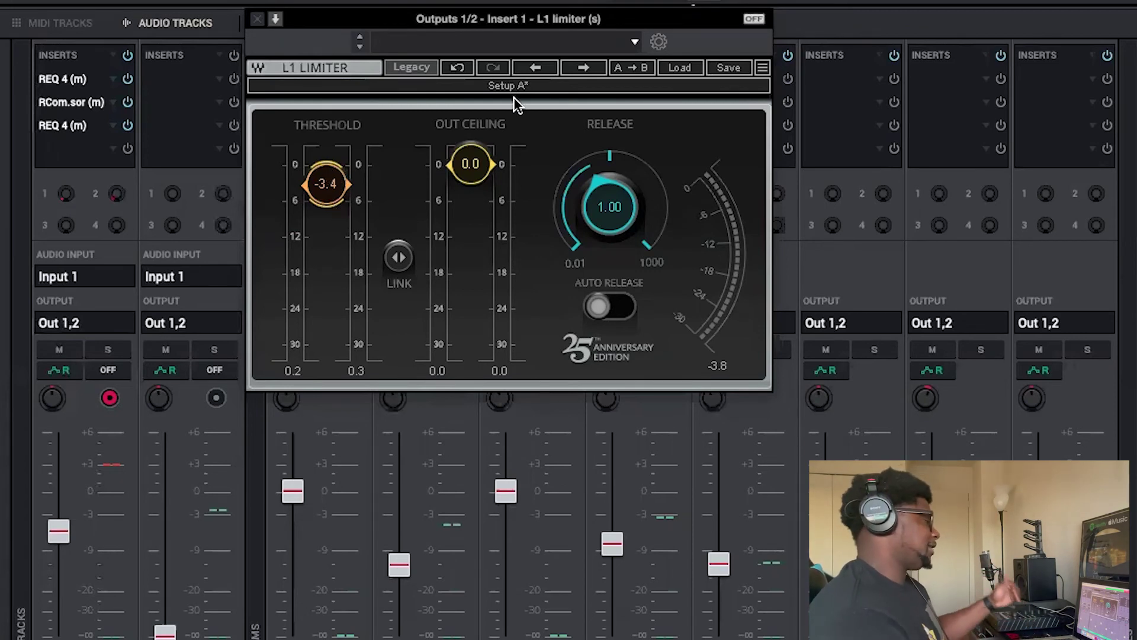
- Play the mix, enable the L1 limiter at -3.6 threshold, and compare it bypassed versus active
key("space")
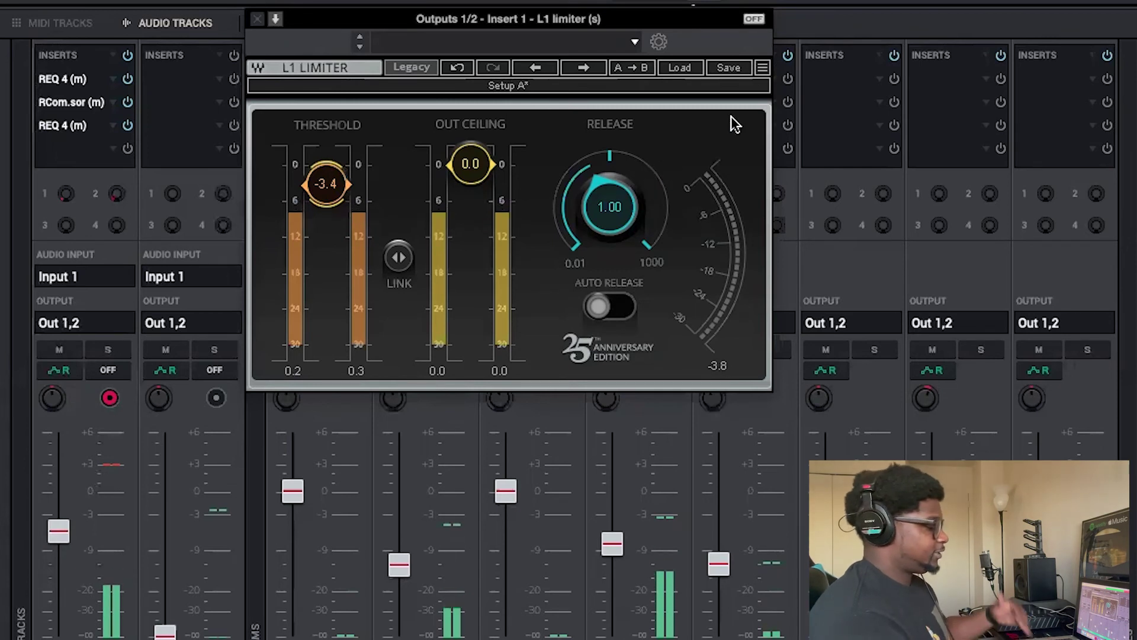
left_click(754, 19)
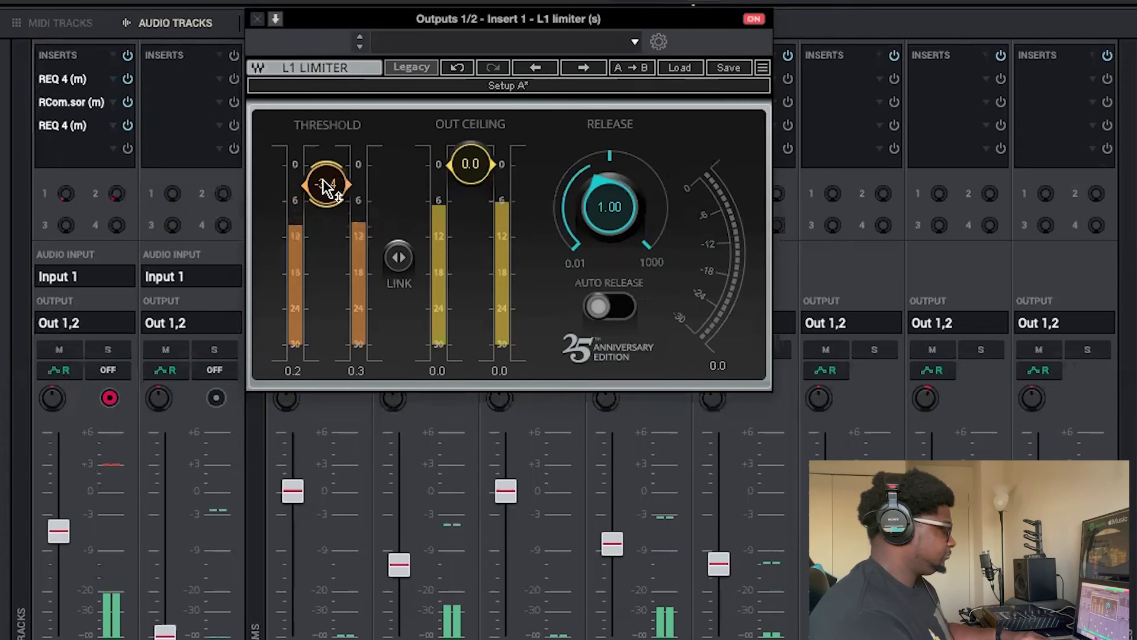
left_click_drag(325, 186, 325, 192)
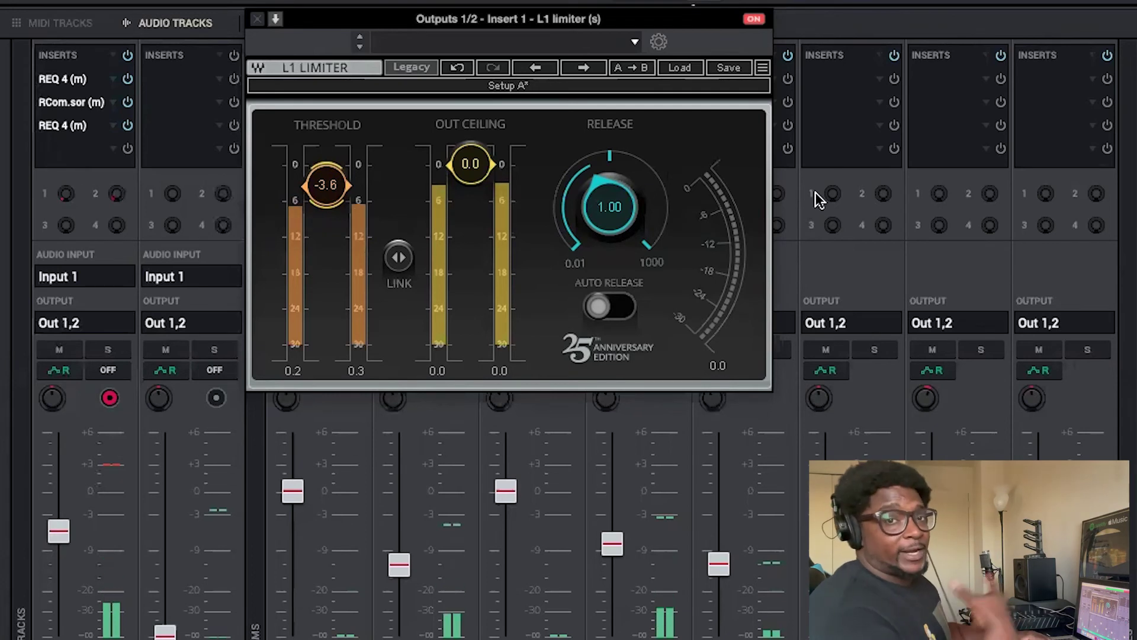
left_click(753, 19)
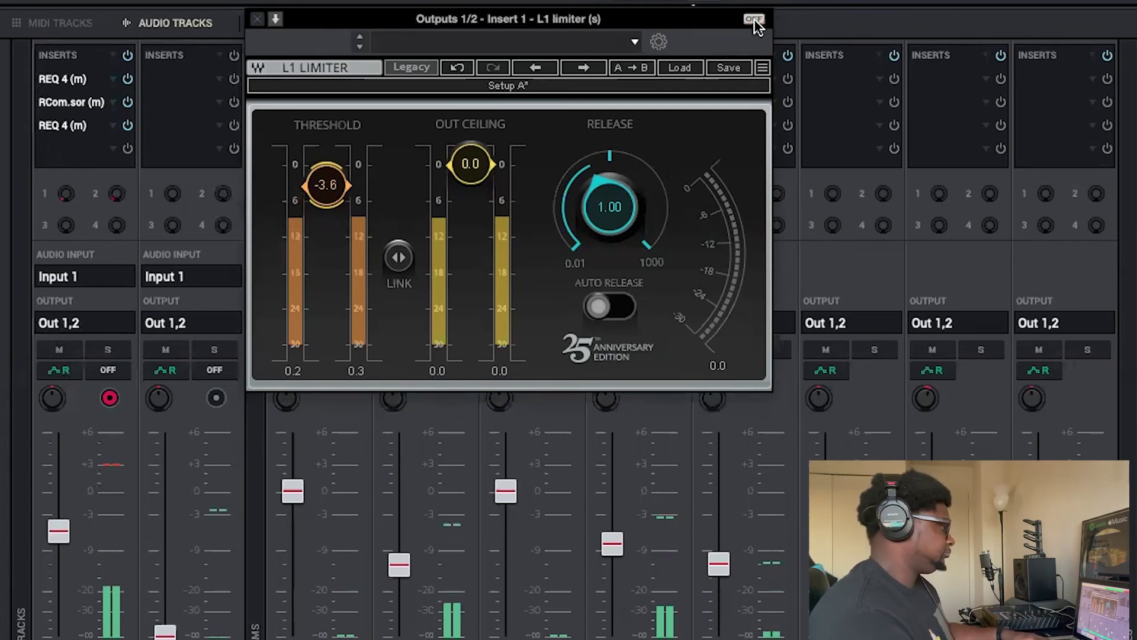
left_click(754, 19)
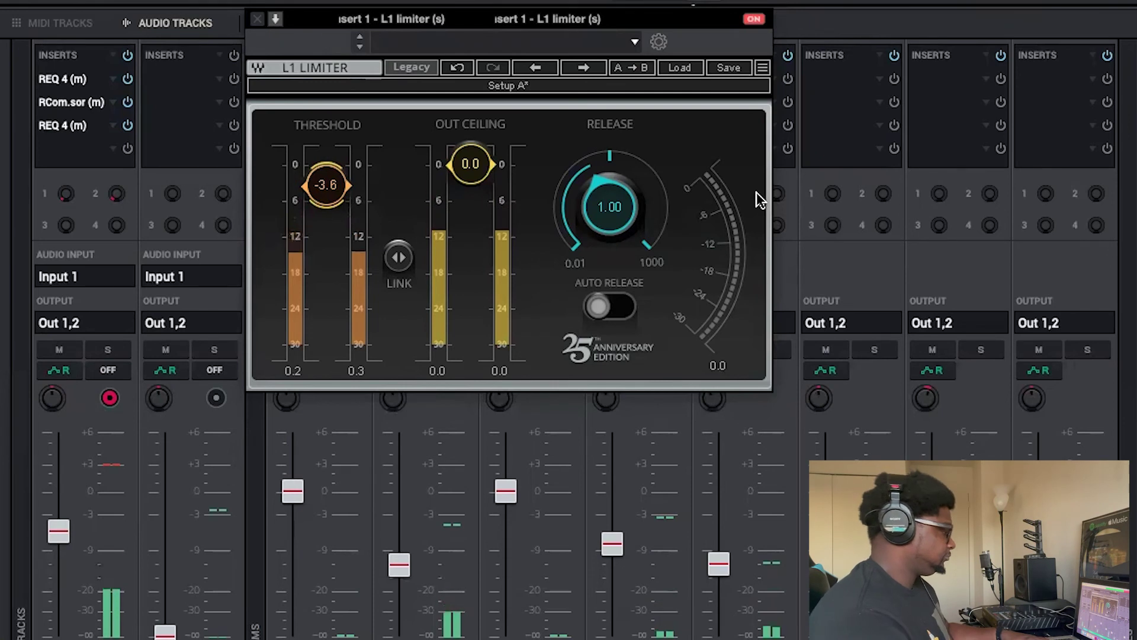
key("space")
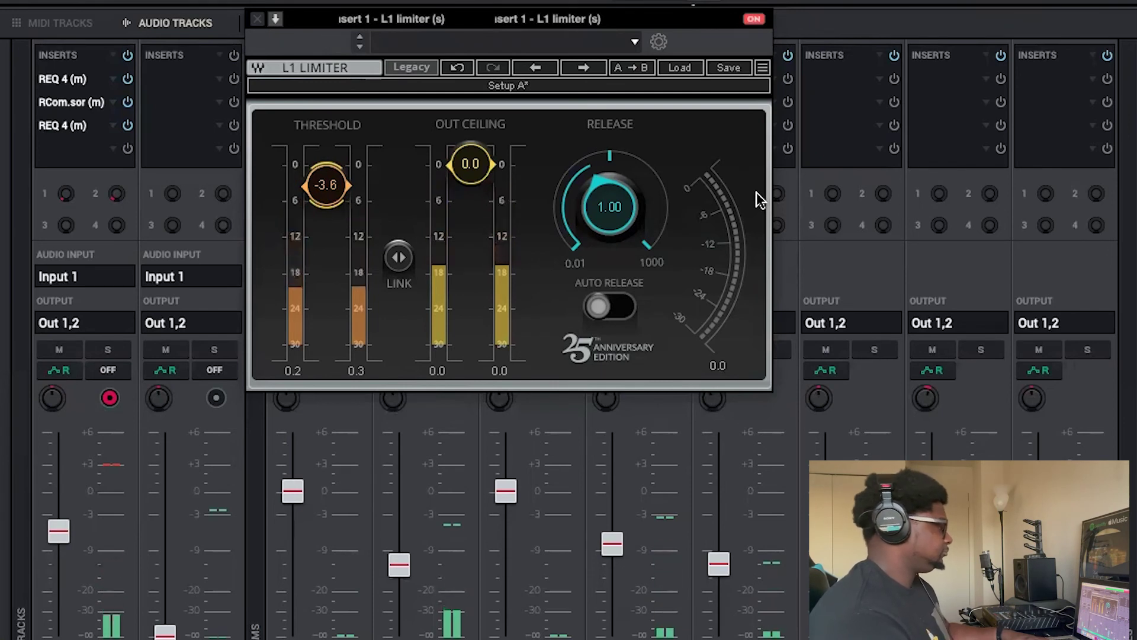